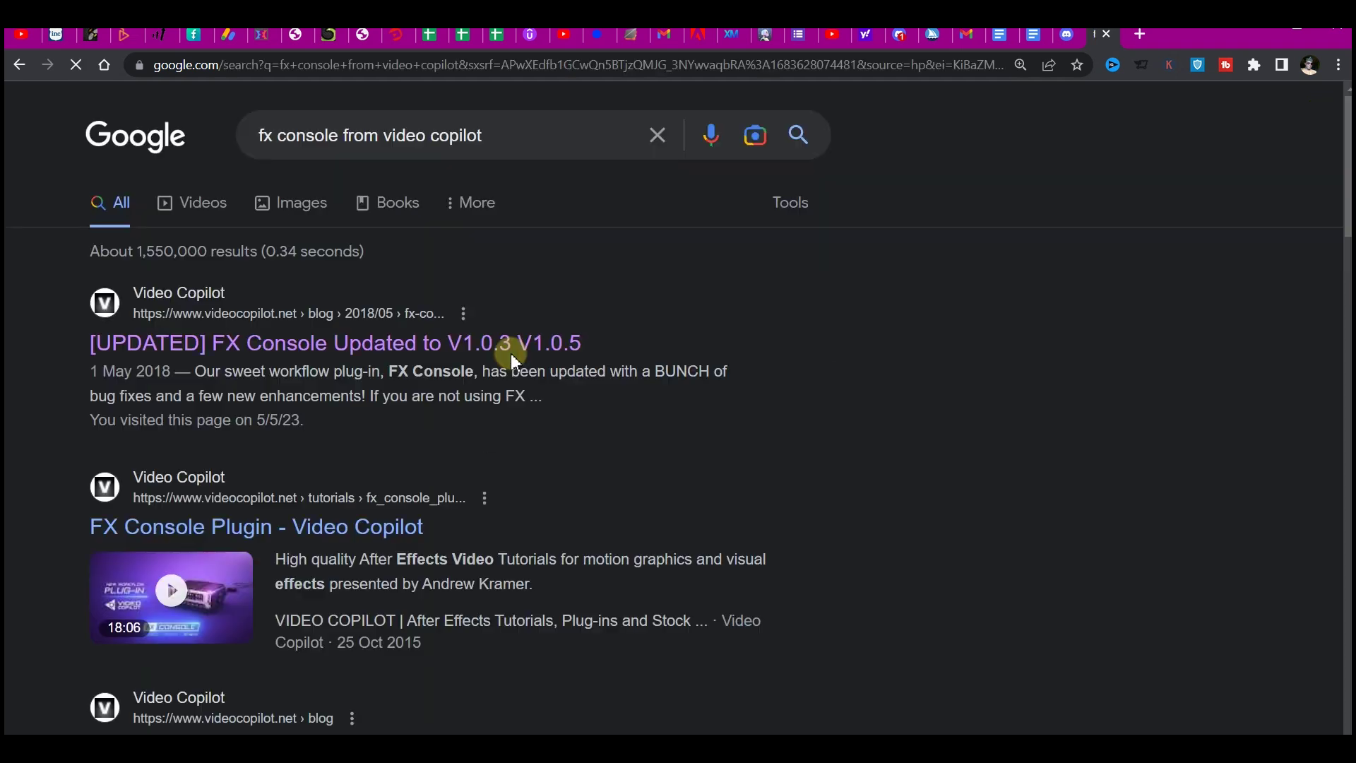
Open Video Copilot's blog post about the FX Console V1.0.5 update and look through the page.
{"action": "left_click", "coordinate": [242, 343]}
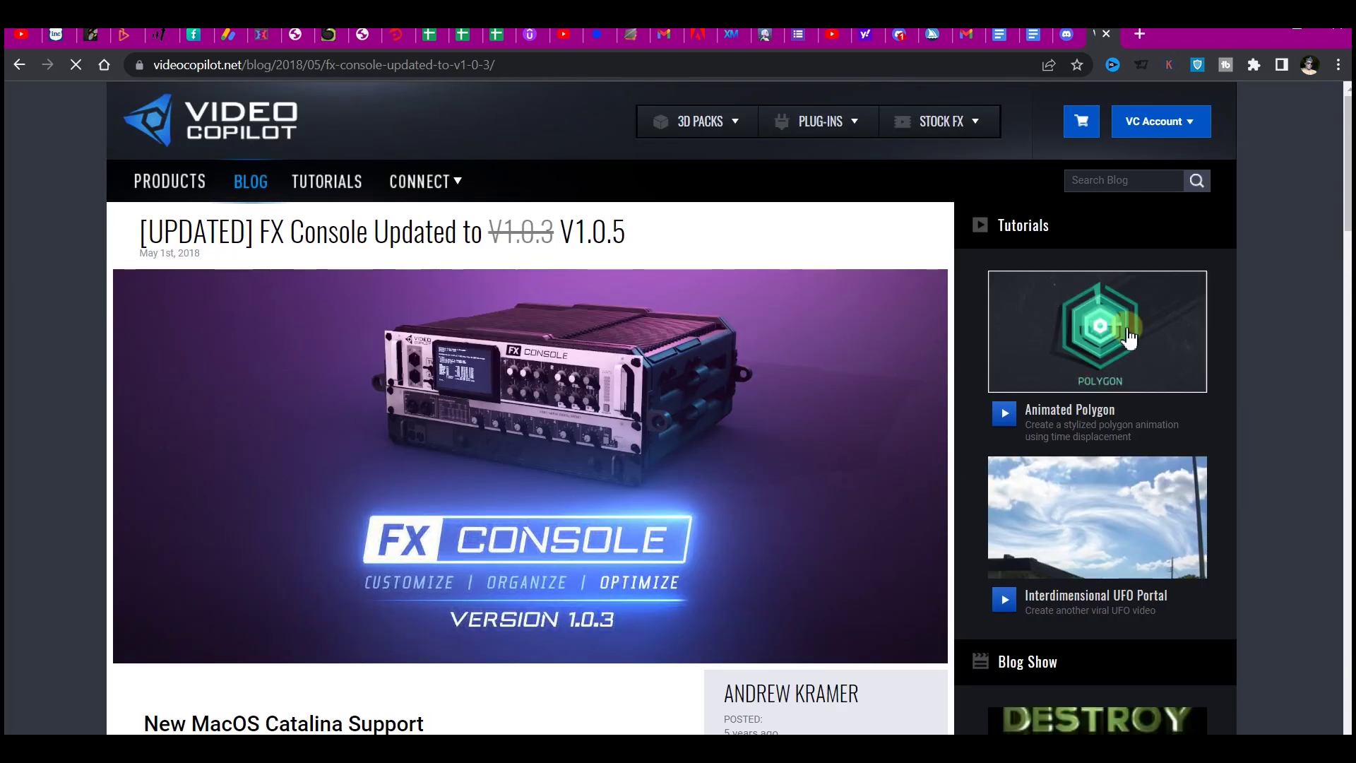
{"action": "scroll", "coordinate": [972, 400], "scroll_direction": "down", "scroll_amount": 15}
{"action": "scroll", "coordinate": [972, 414], "scroll_direction": "up", "scroll_amount": 10}
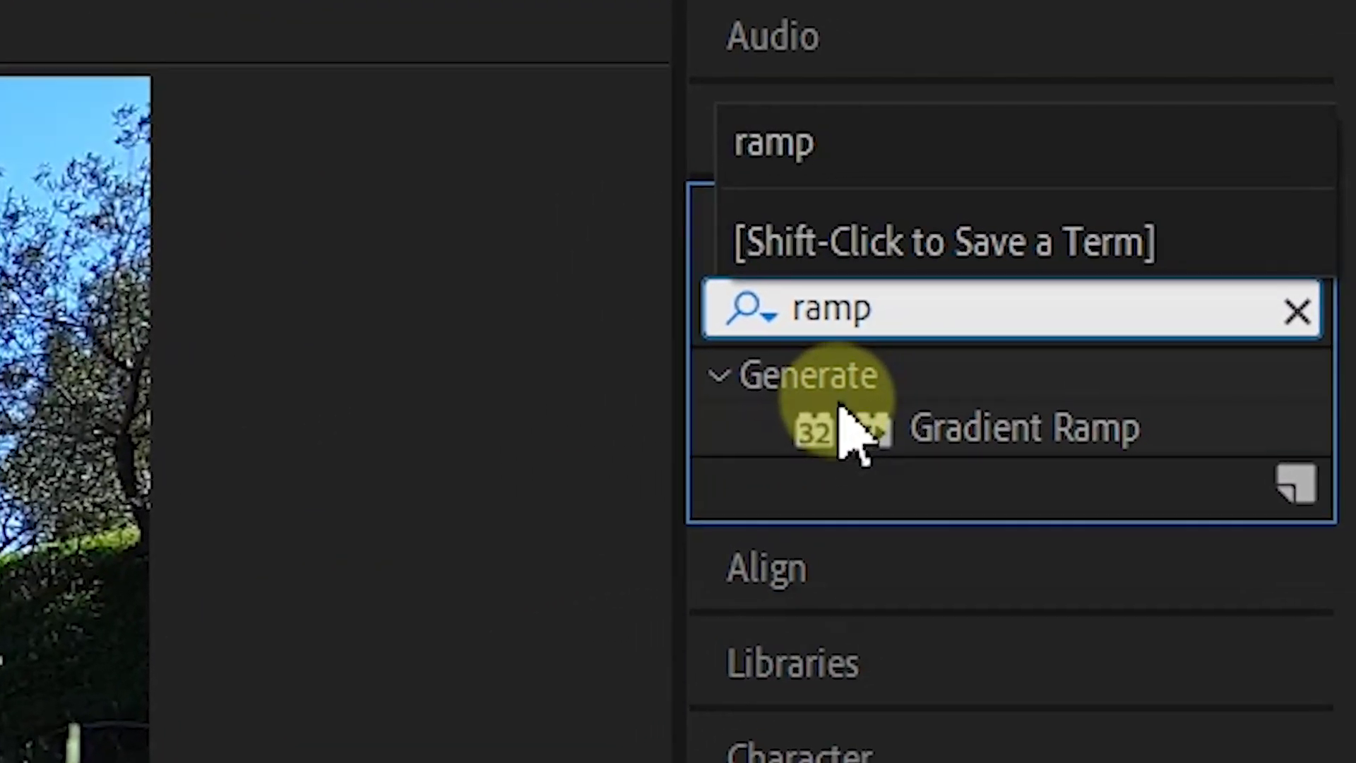
{"action": "left_click", "coordinate": [1065, 297]}
{"action": "left_click", "coordinate": [765, 460]}
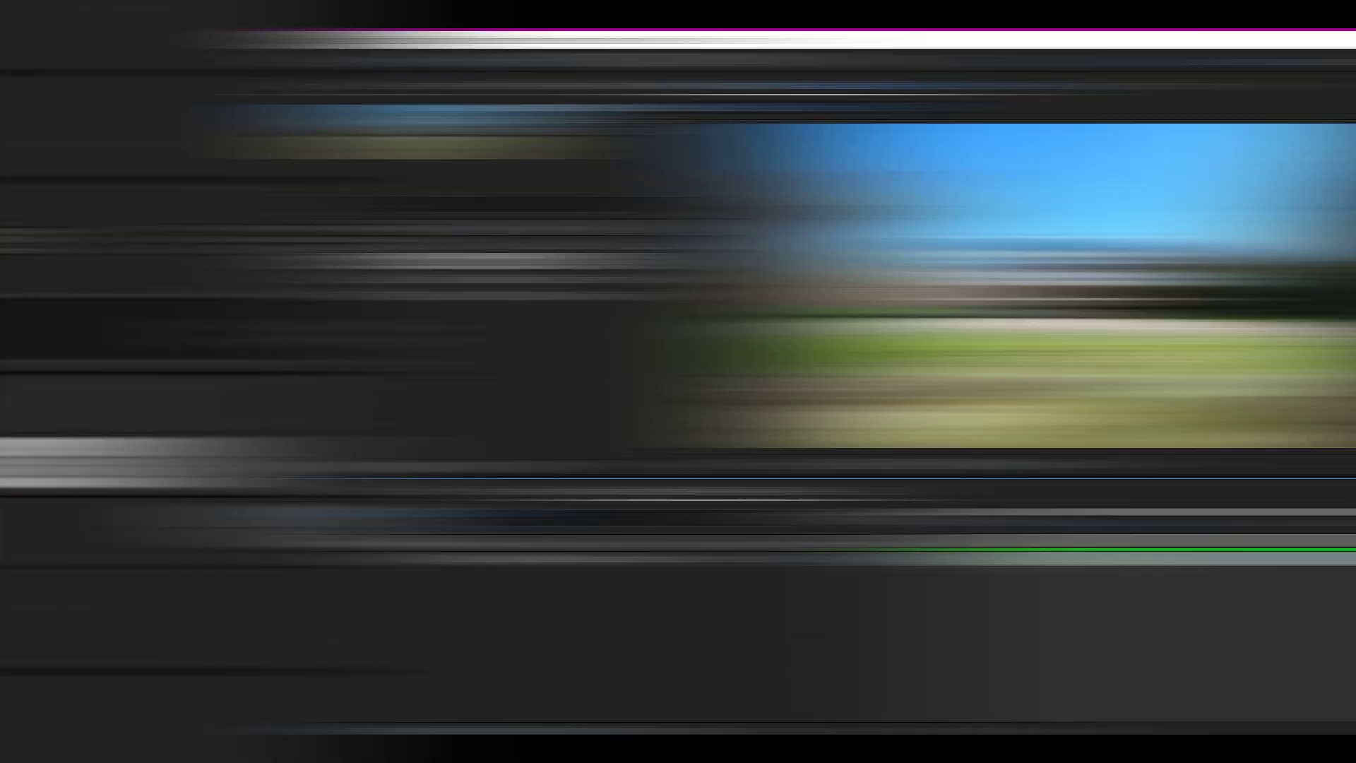
Find the Gradient Ramp effect by searching for "ramp" and try applying it to the car footage layer.
{"action": "left_click", "coordinate": [654, 558]}
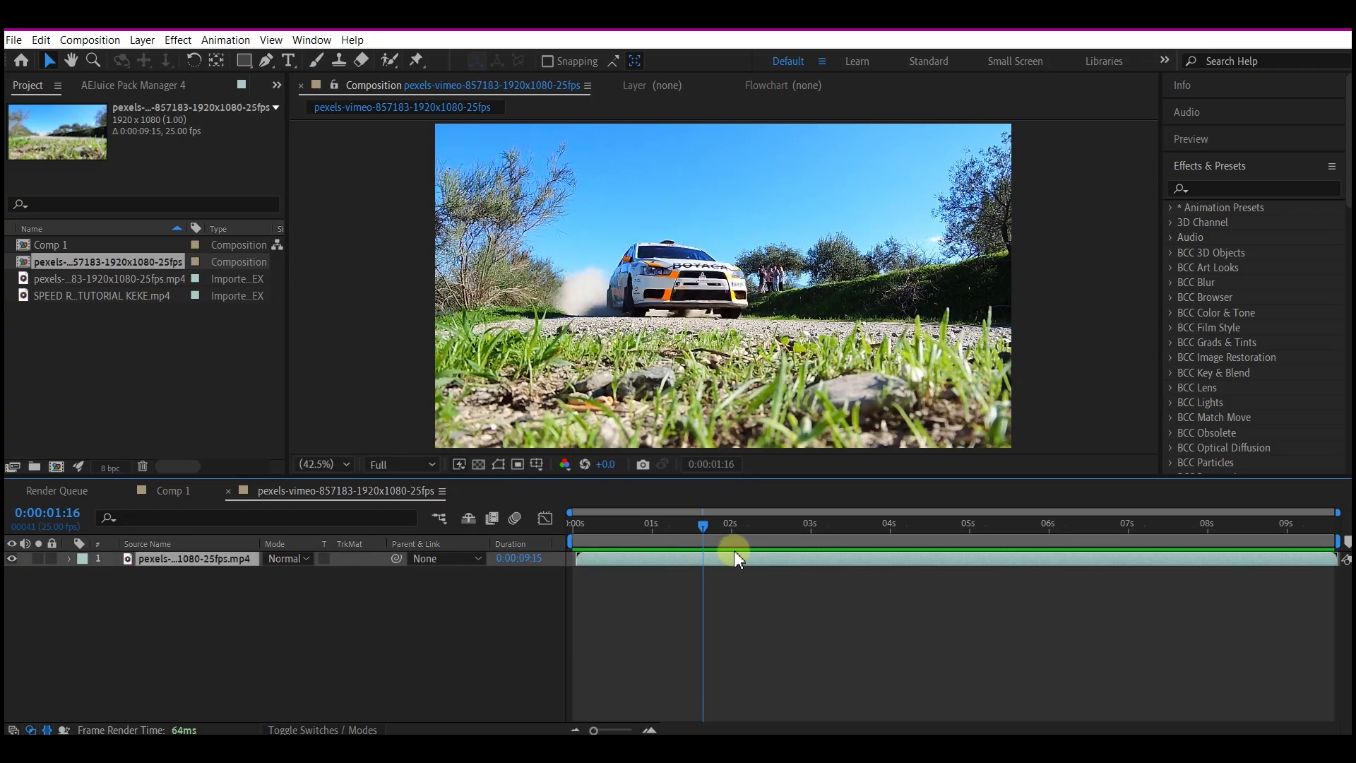
{"action": "left_click", "coordinate": [1208, 188]}
{"action": "type", "text": "ra"}
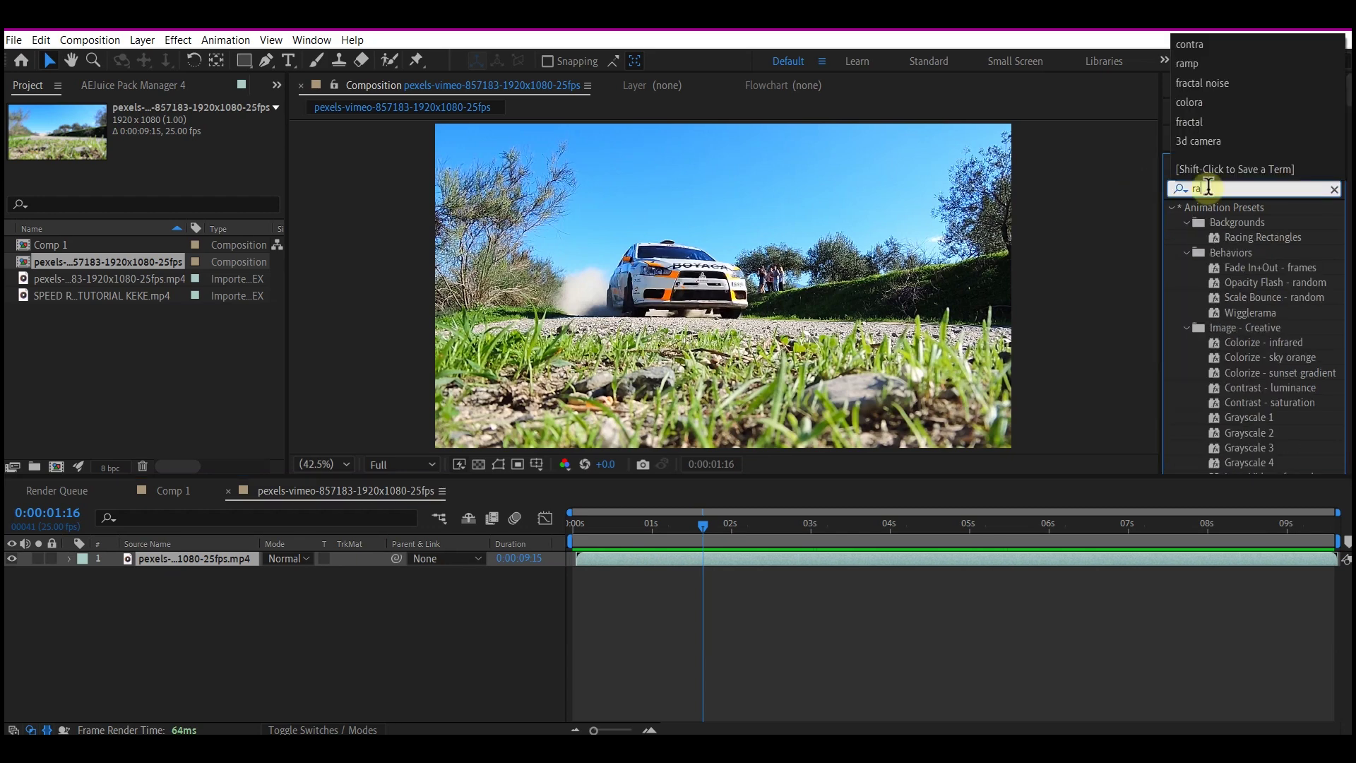
{"action": "type", "text": "mp"}
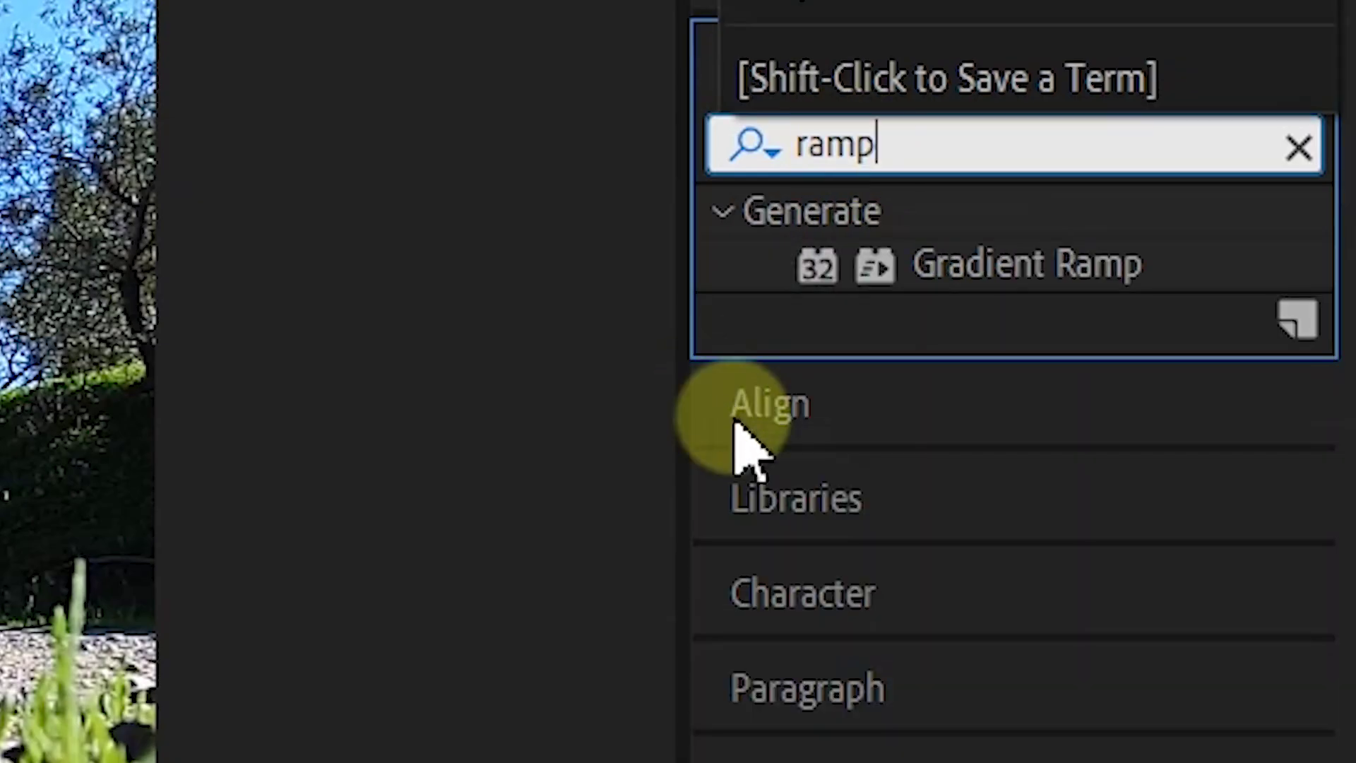
{"action": "left_click_drag", "start_coordinate": [830, 264], "coordinate": [314, 416]}
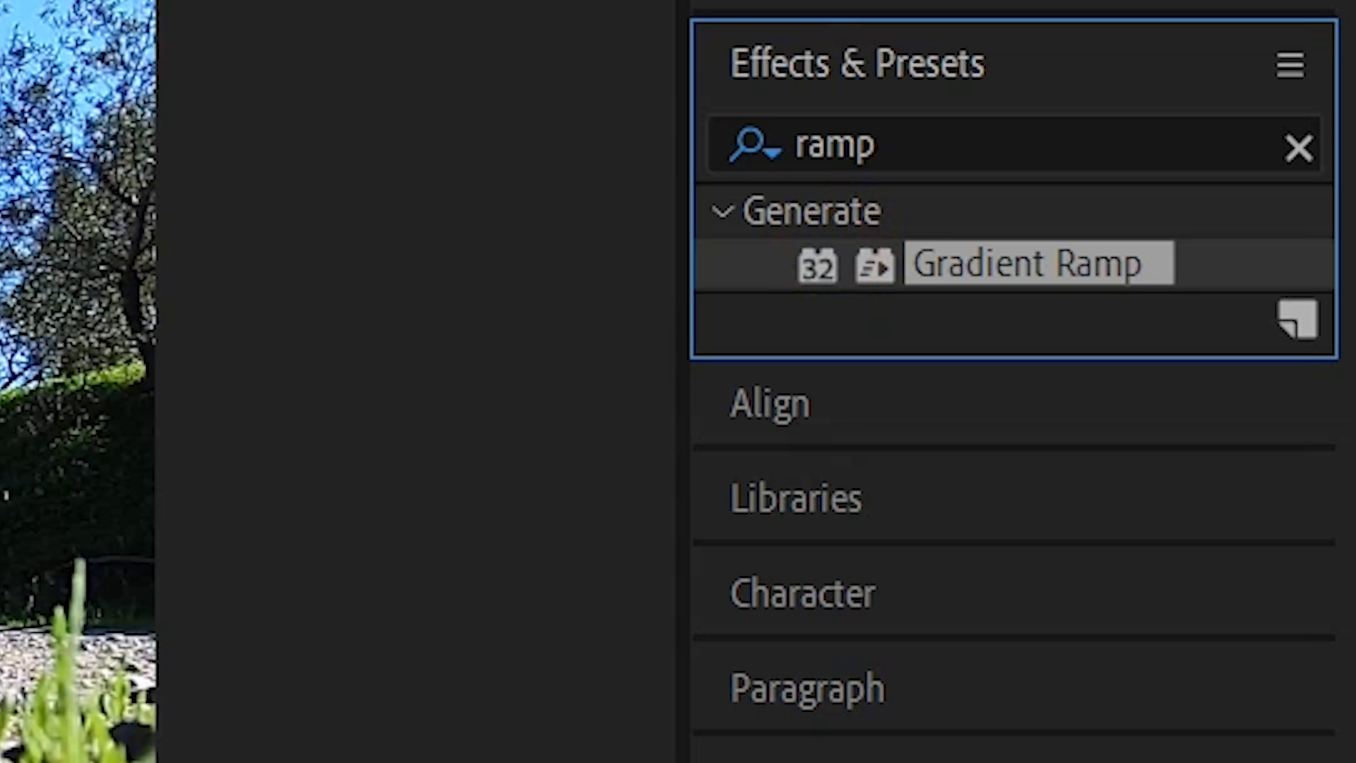
{"action": "left_click", "coordinate": [776, 671]}
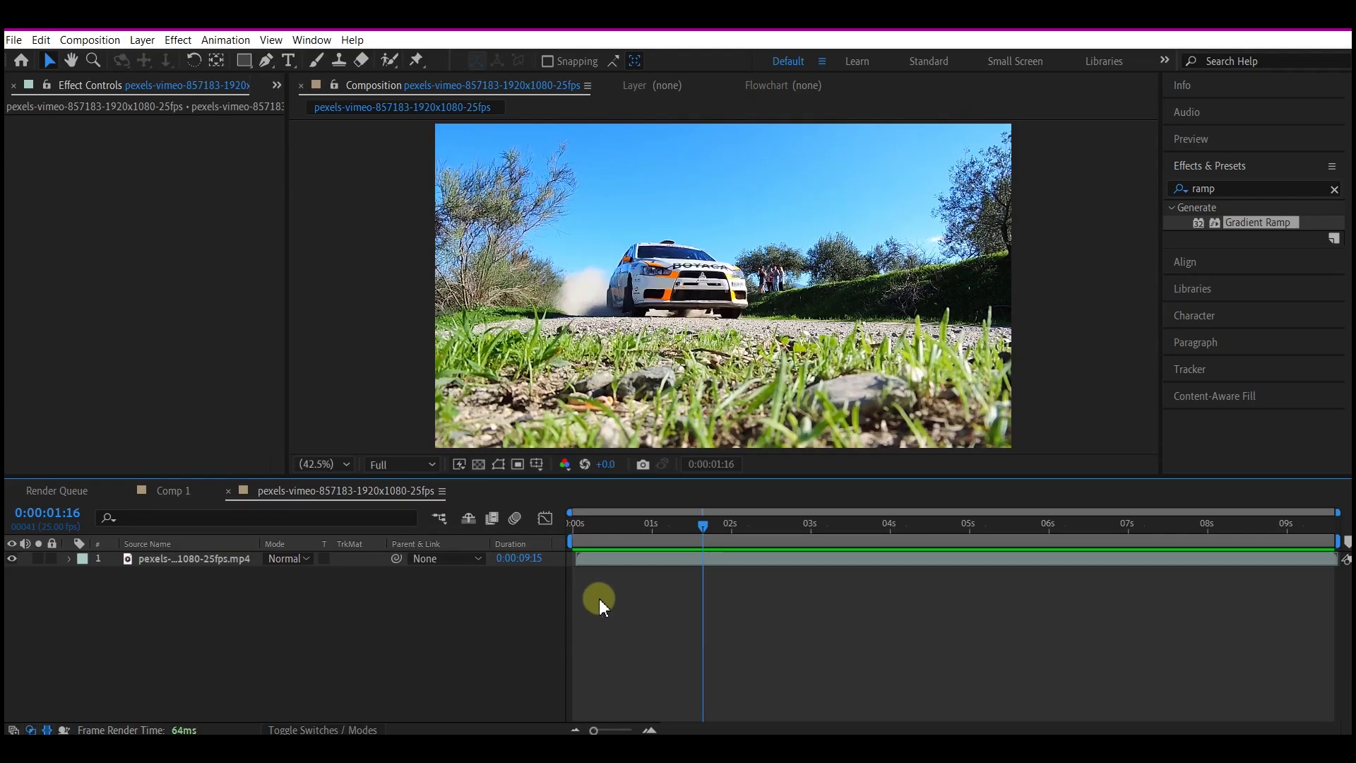
Apply Wave Warp to the footage layer through an FX Console search for "wav" and adjust its wave width.
{"action": "left_click", "coordinate": [631, 564]}
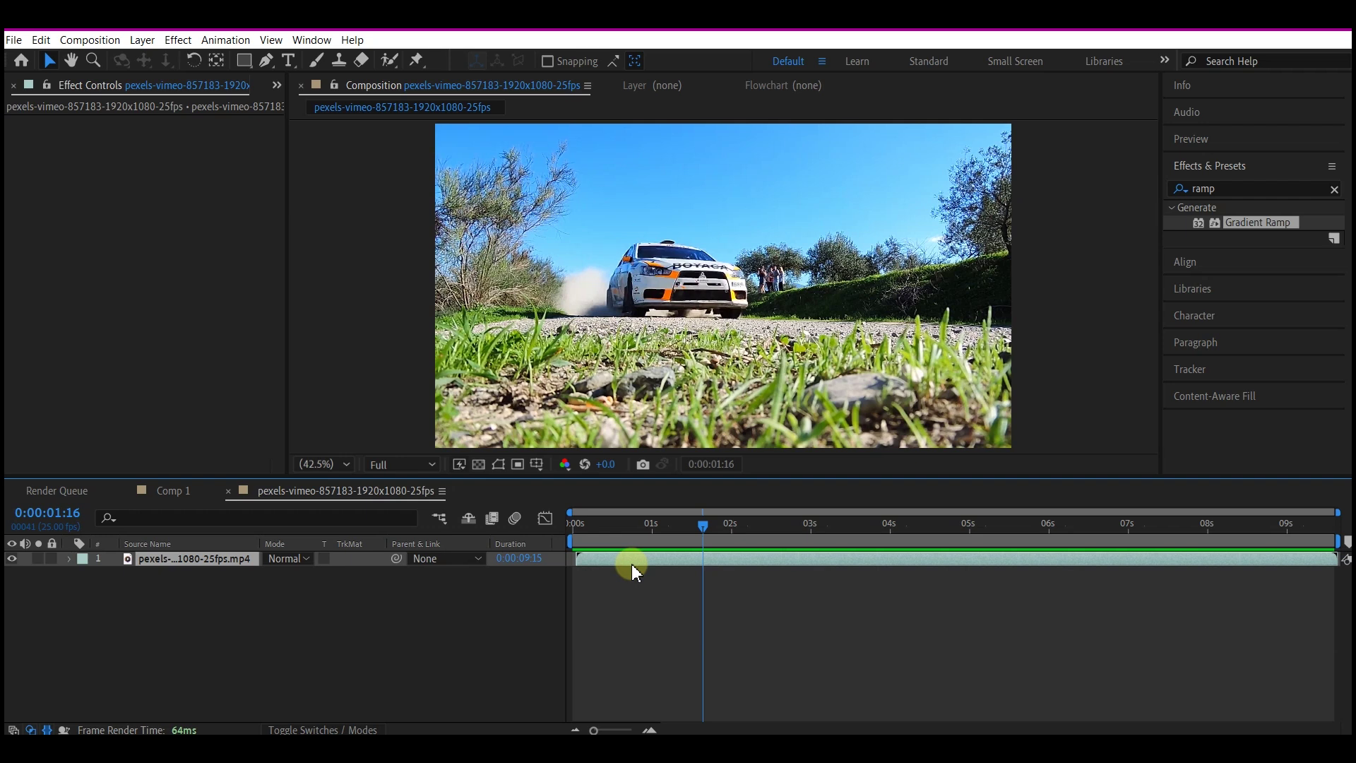
{"action": "key", "text": "alt+space"}
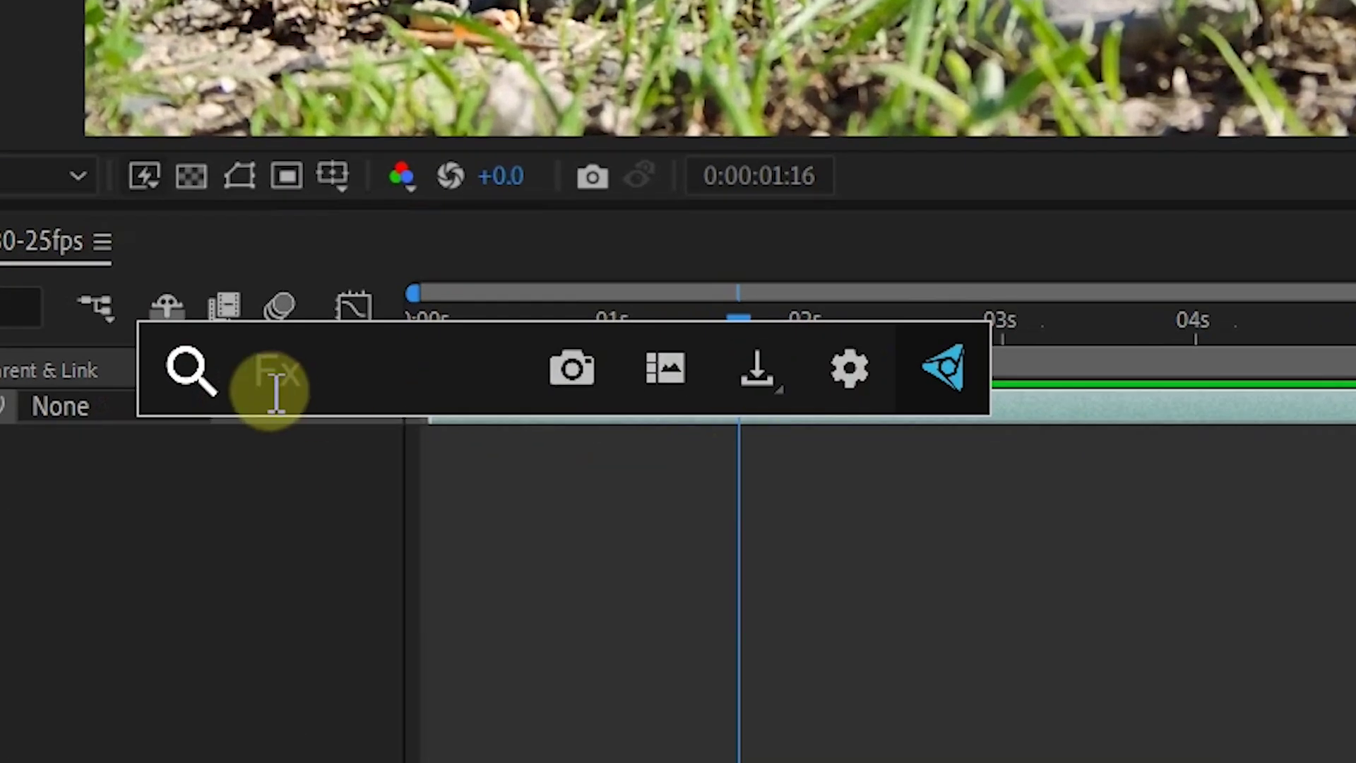
{"action": "left_click", "coordinate": [304, 366]}
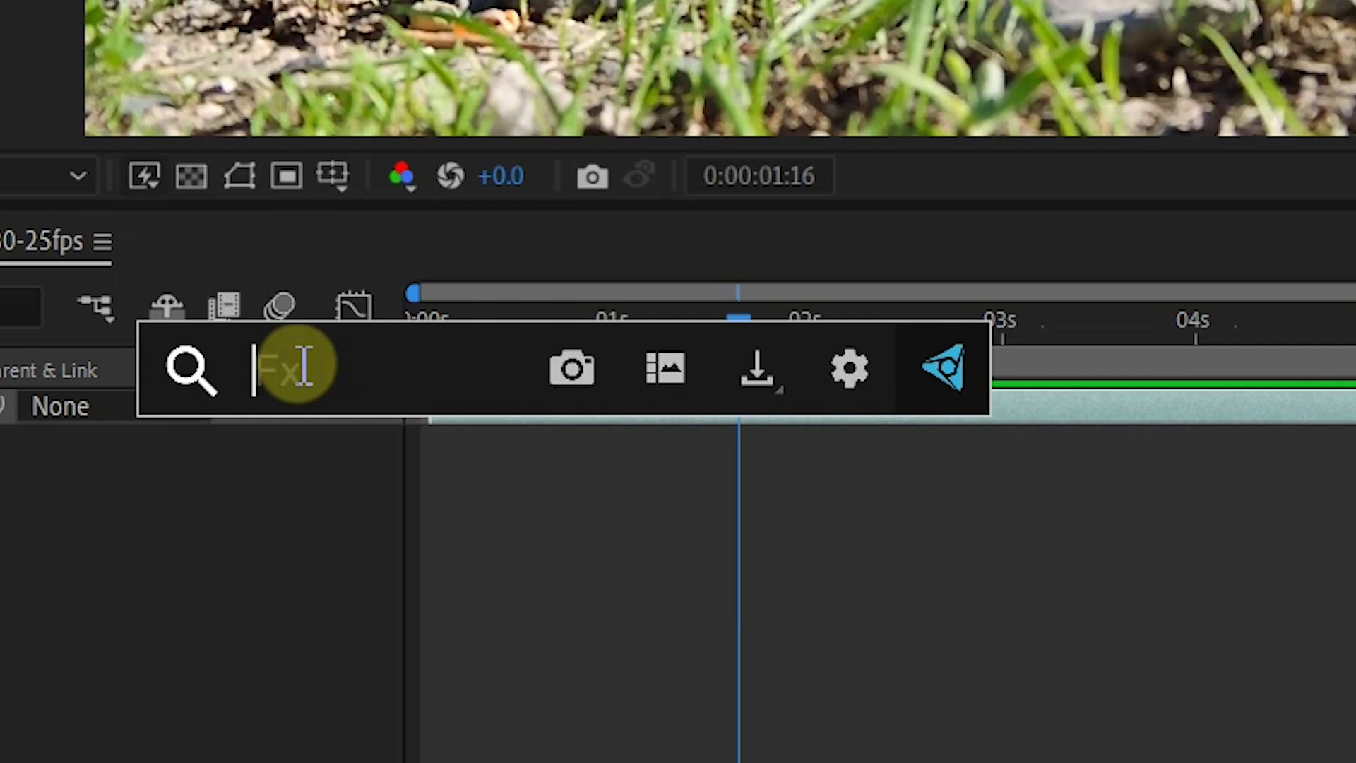
{"action": "type", "text": "Wav"}
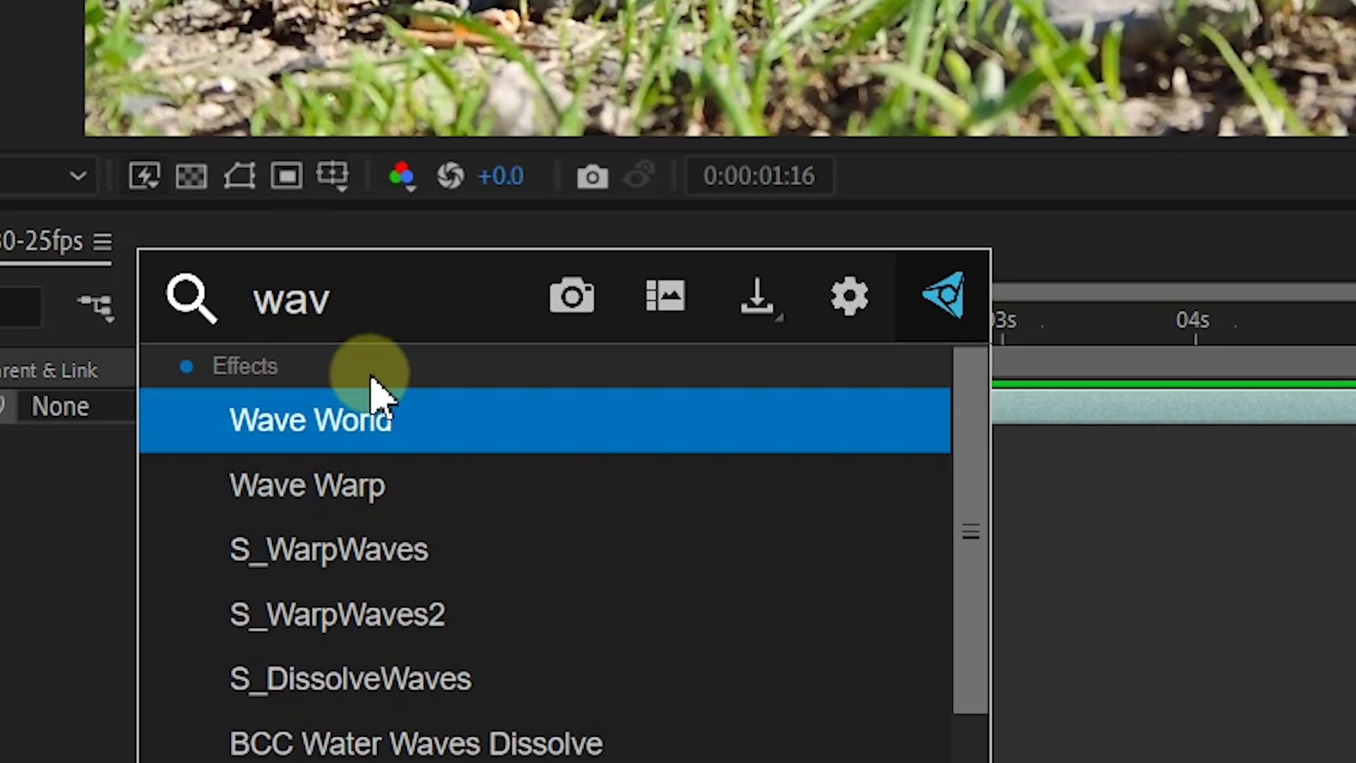
{"action": "left_click", "coordinate": [361, 504]}
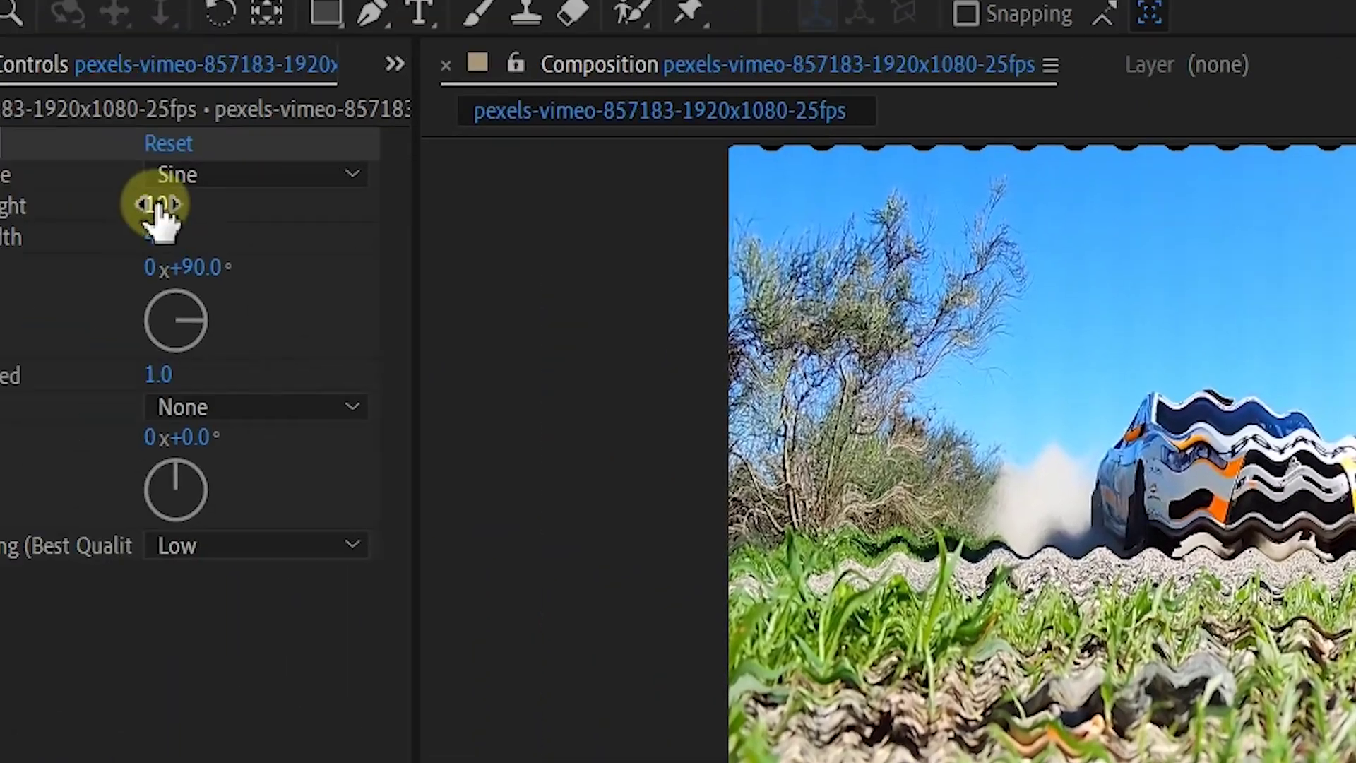
{"action": "left_click_drag", "start_coordinate": [159, 241], "coordinate": [750, 319]}
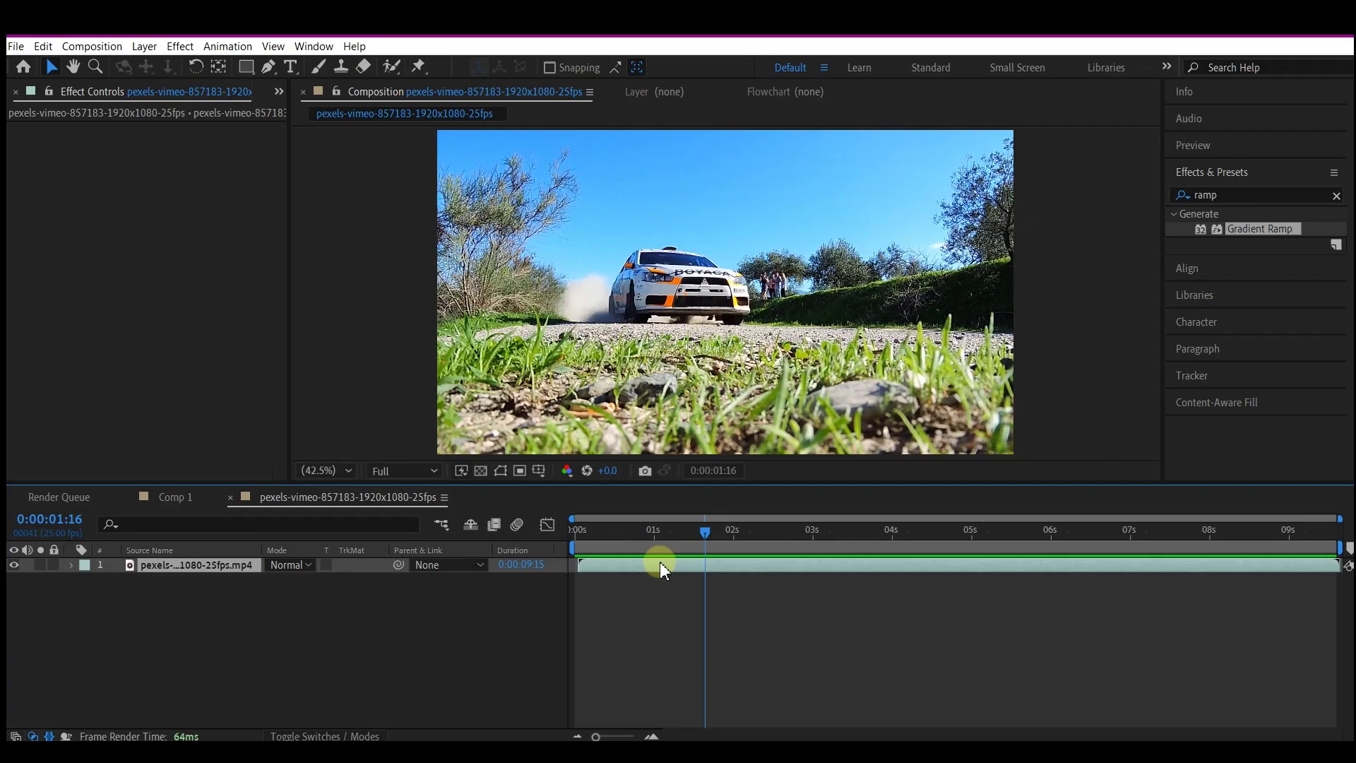
Reveal the footage layer's Rotation at the end of the composition, enable an expression on it and start writing a wiggle.
{"action": "key", "text": "End"}
{"action": "key", "text": "s"}
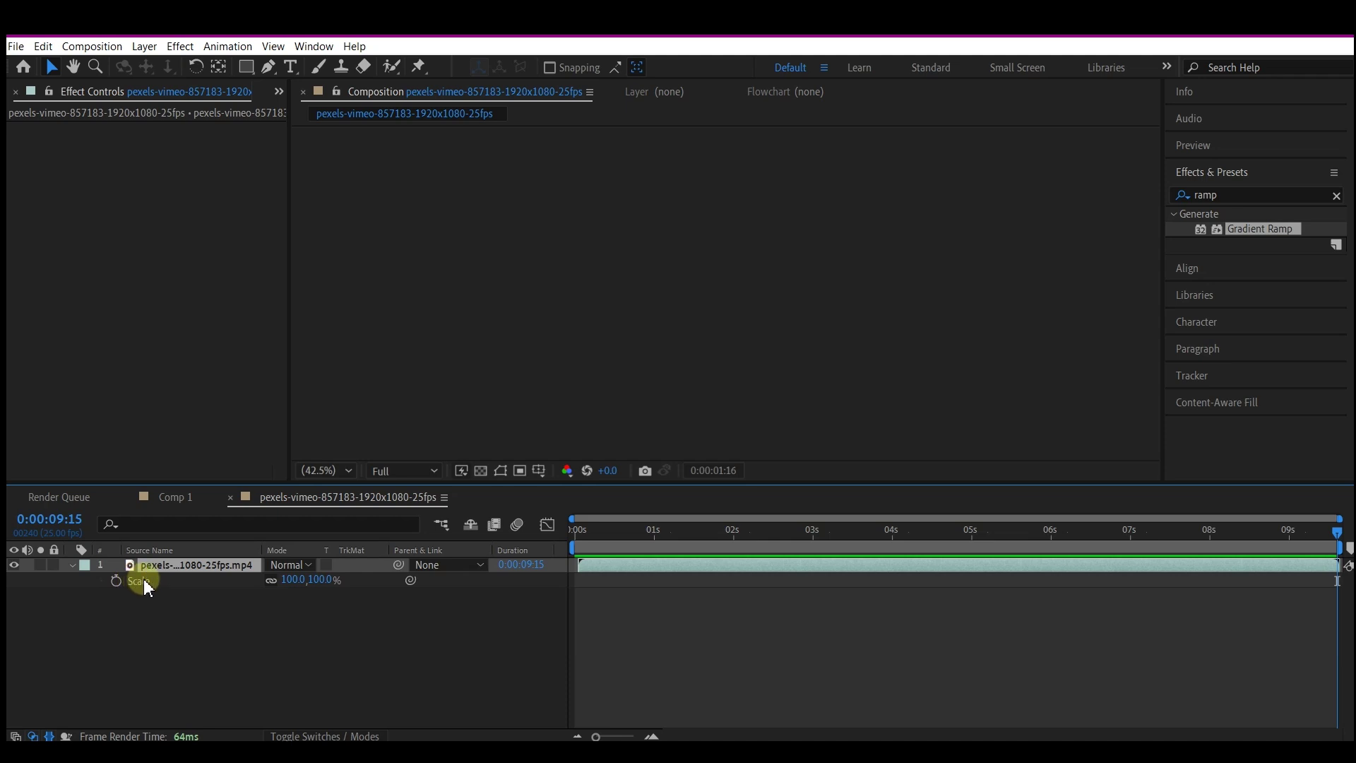
{"action": "key", "text": "r"}
{"action": "left_click", "coordinate": [116, 580], "text": "alt"}
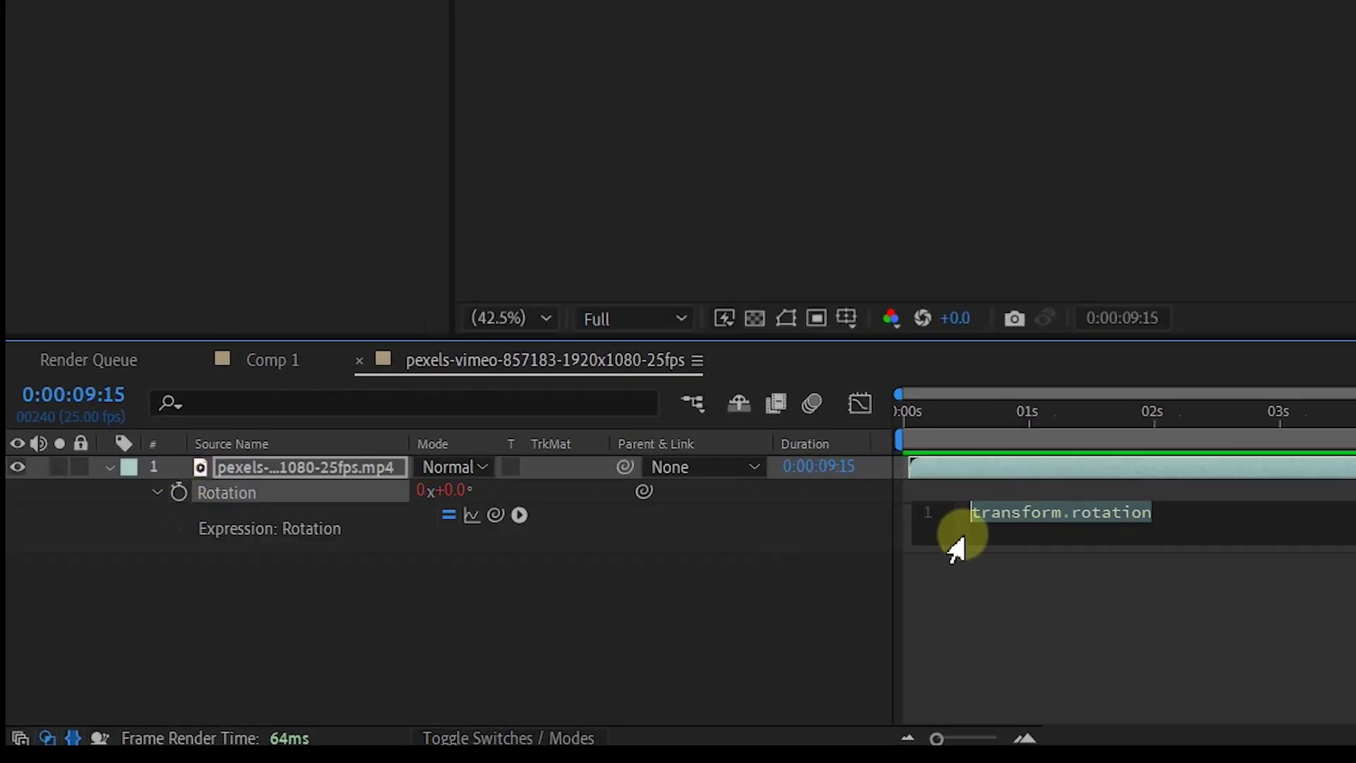
{"action": "type", "text": "gdjjjh"}
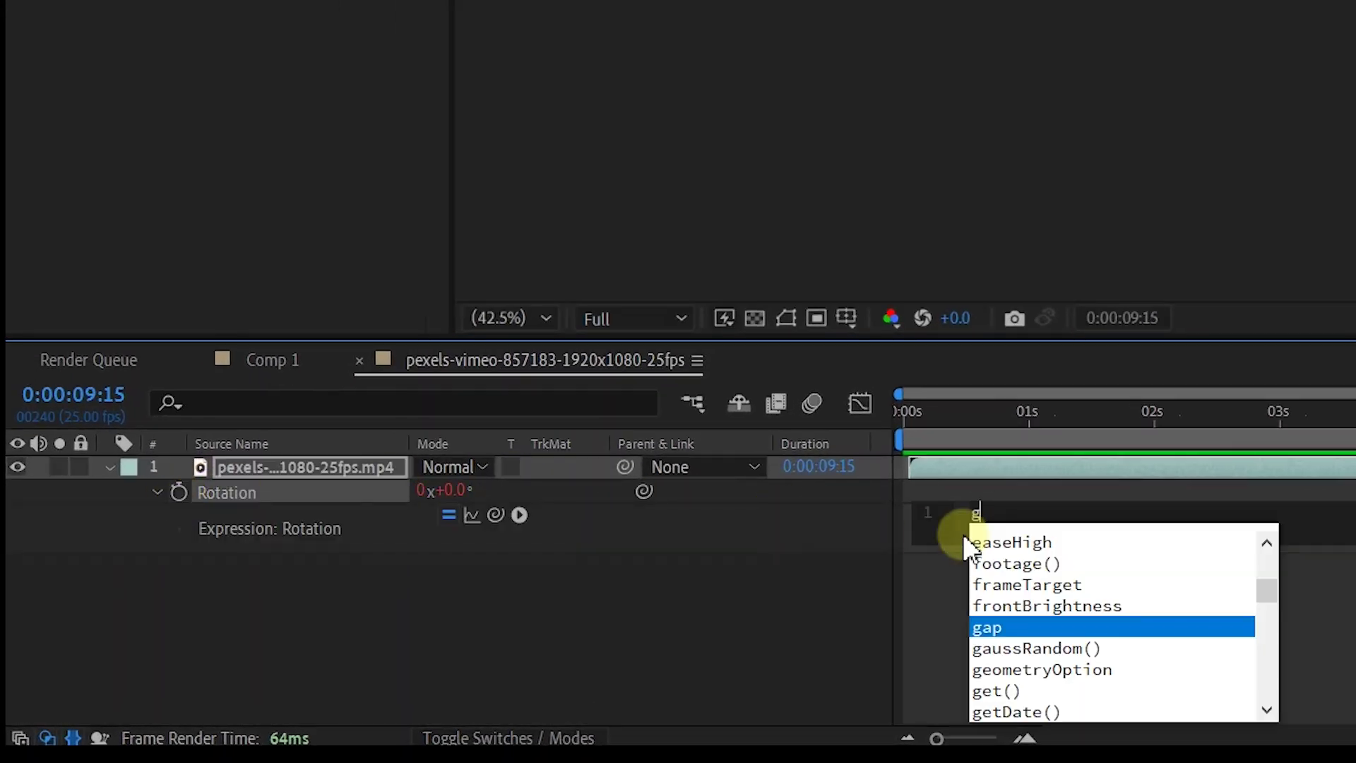
{"action": "key", "text": "BackSpace"}
{"action": "key", "text": "BackSpace"}
{"action": "key", "text": "BackSpace"}
{"action": "key", "text": "BackSpace"}
{"action": "key", "text": "BackSpace"}
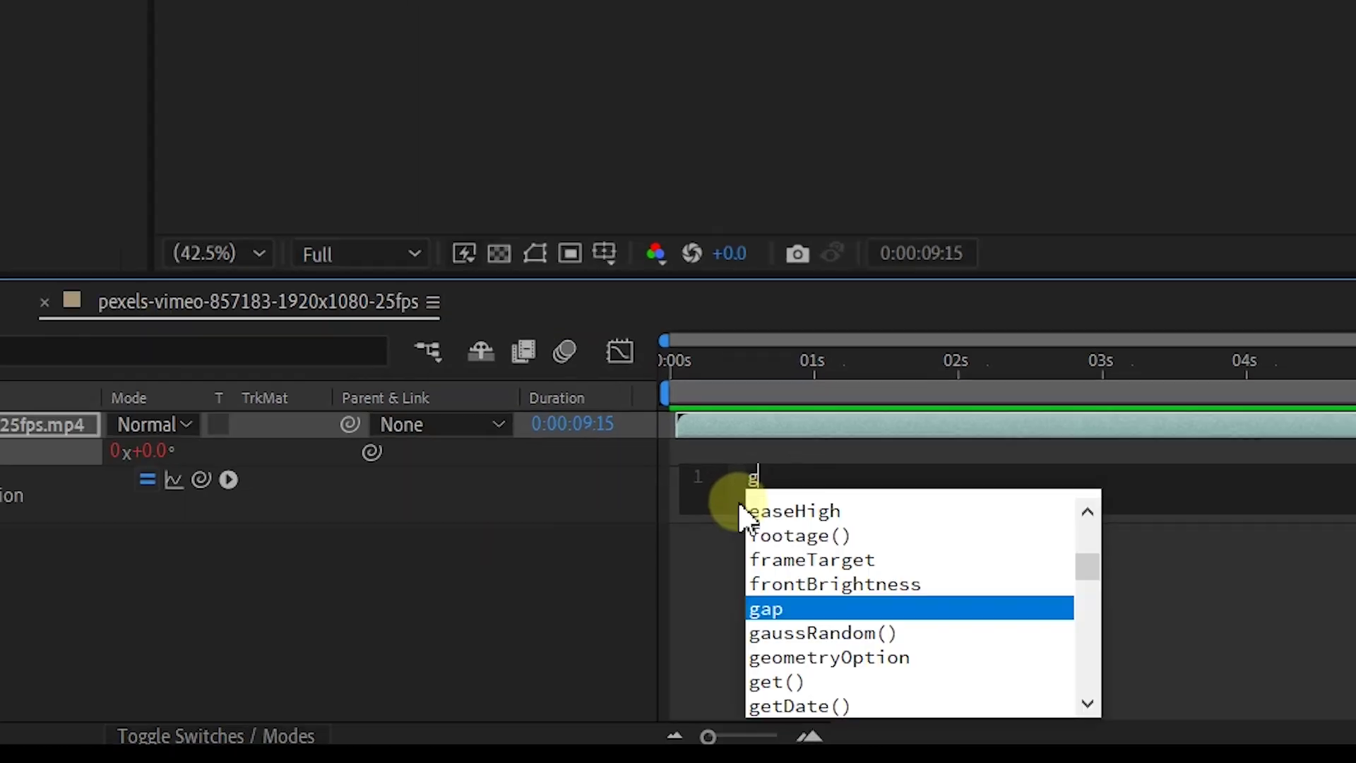
{"action": "type", "text": "wigg"}
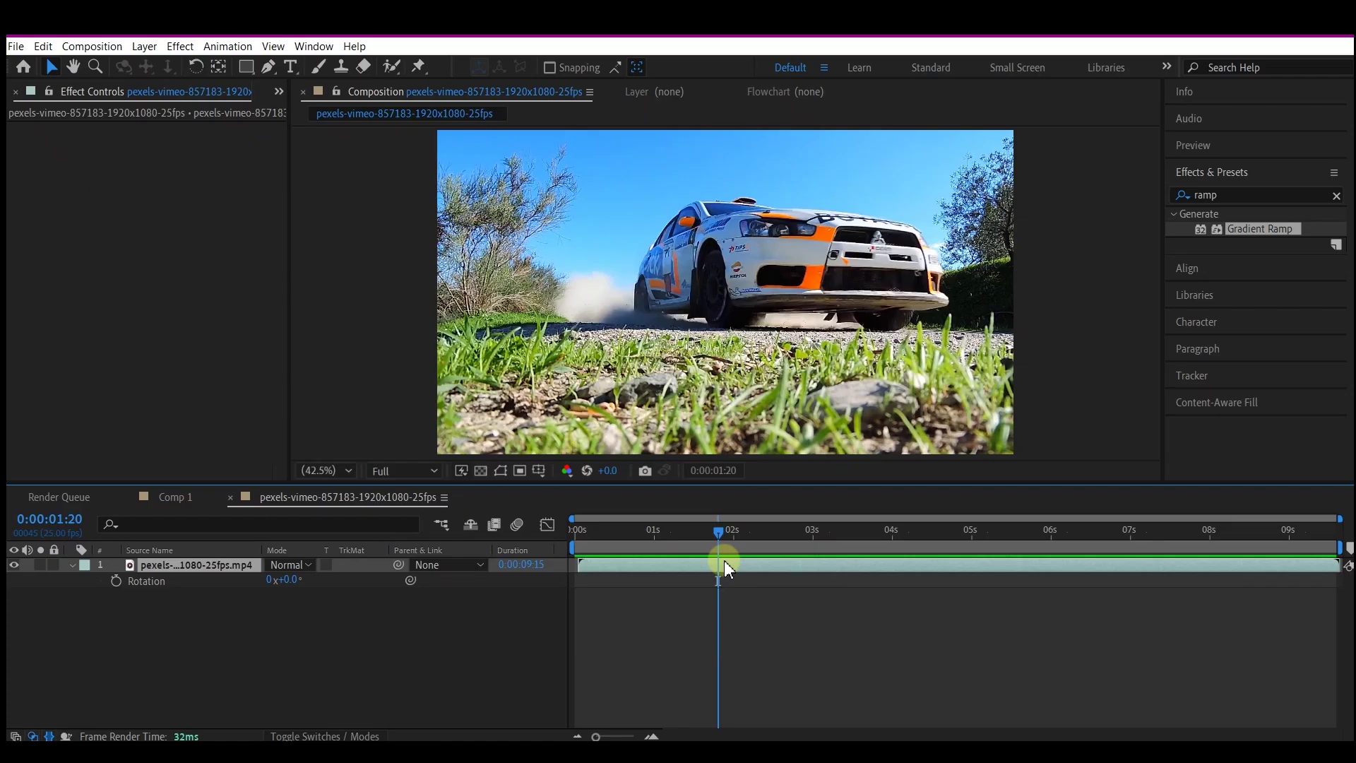
Search FX Console for "wiggl", apply the Wiggle - rotation preset to the footage layer and access its Wiggle Amount.
{"action": "key", "text": "ctrl+space"}
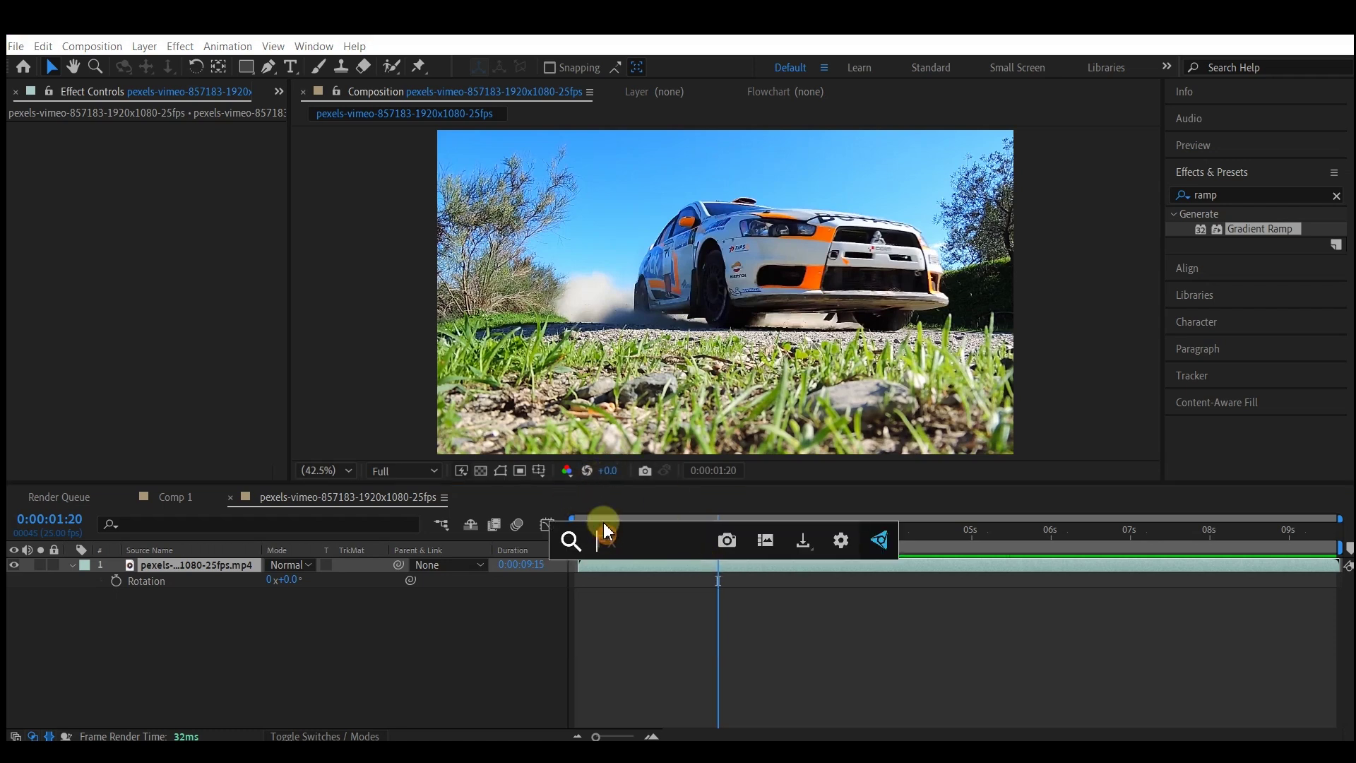
{"action": "type", "text": "Wiggl"}
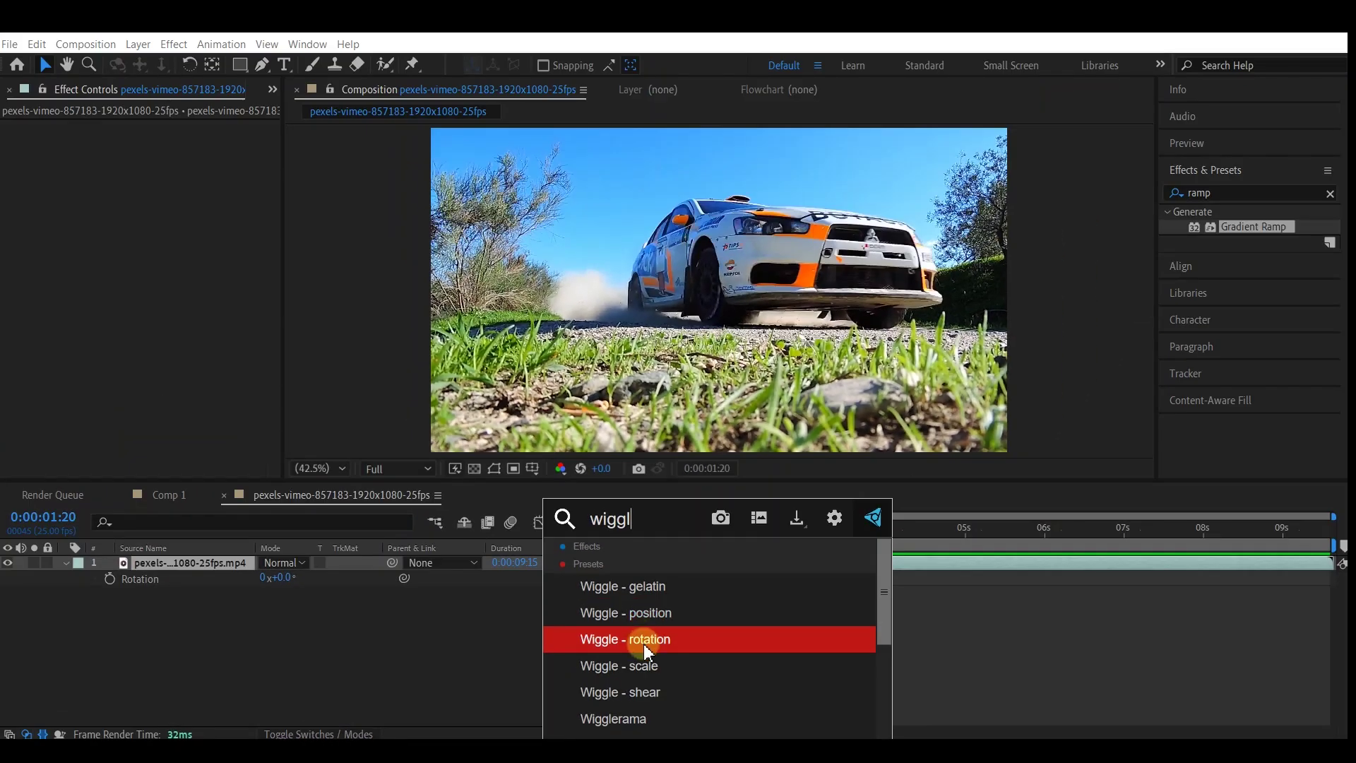
{"action": "left_click", "coordinate": [645, 643]}
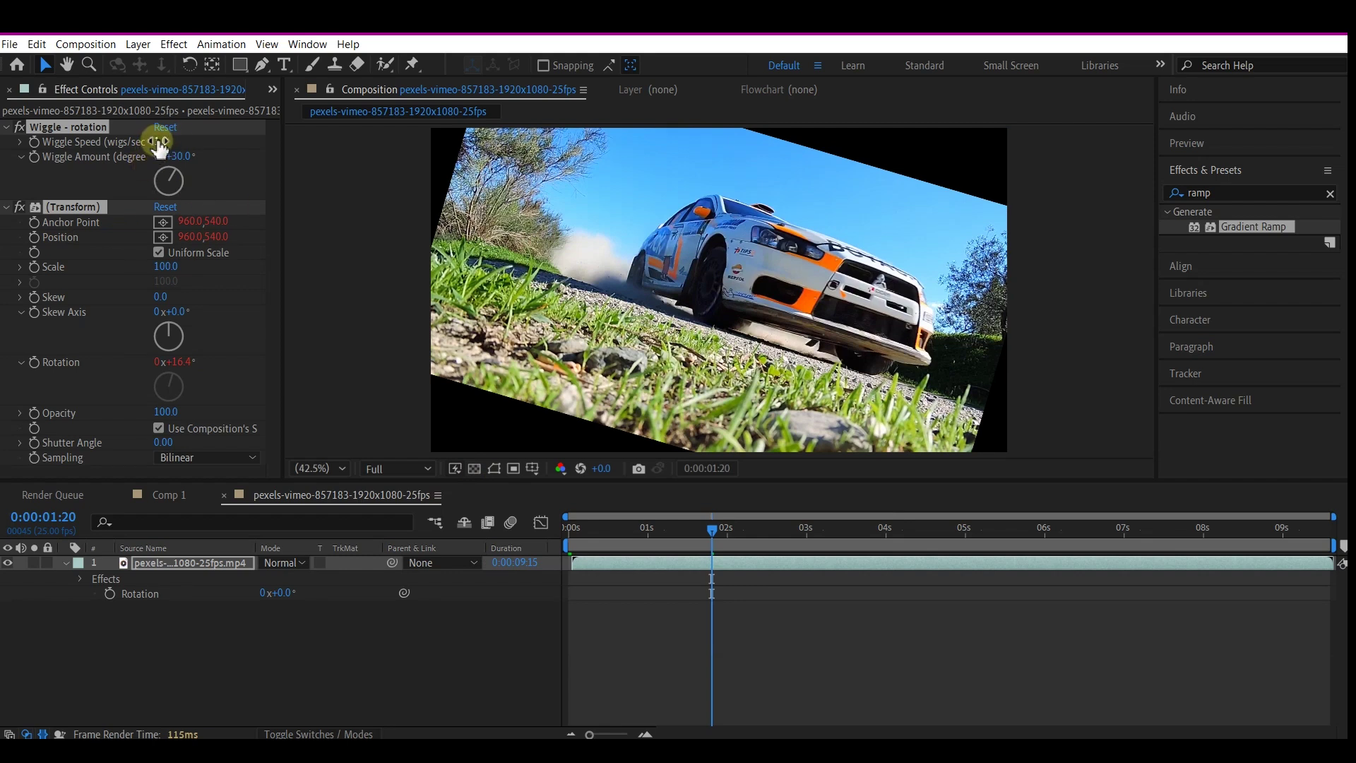
{"action": "left_click", "coordinate": [176, 156]}
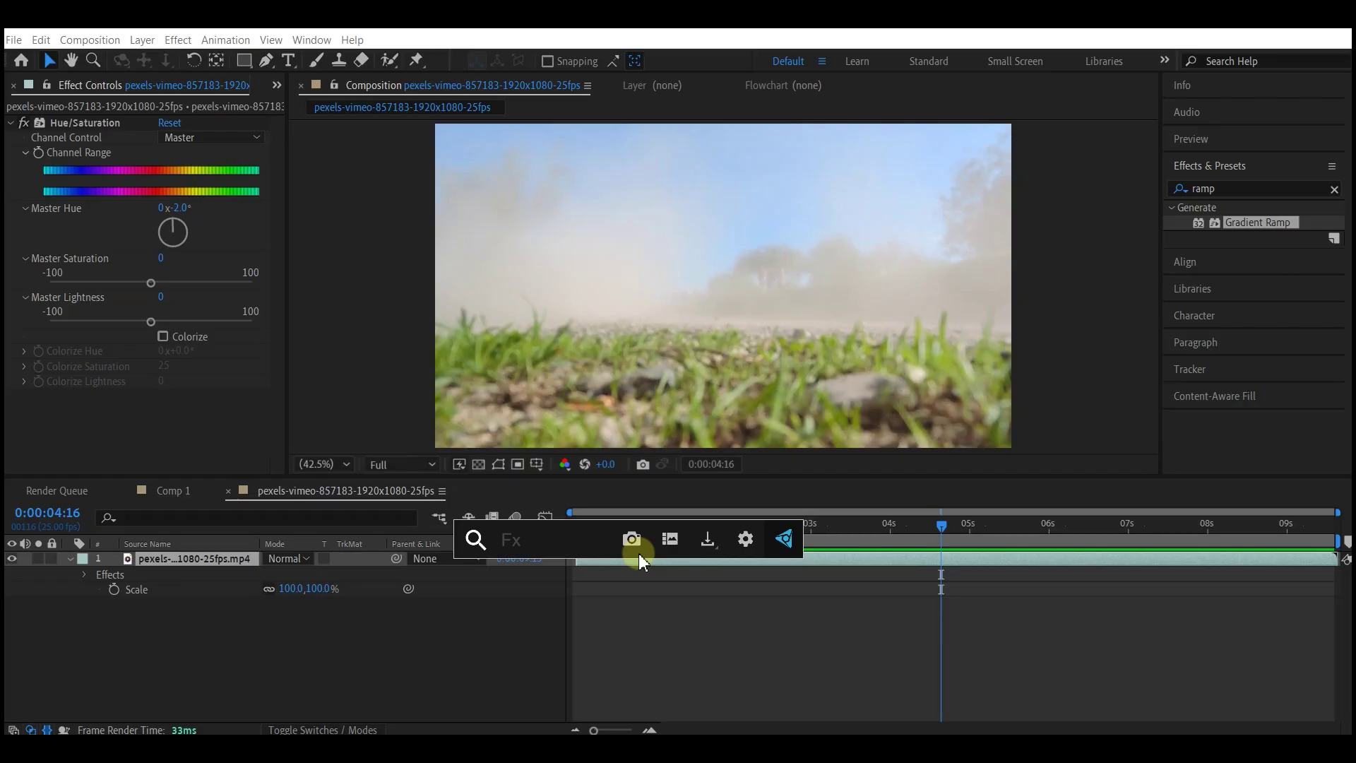
Set the current time to 0:00:01:19 and bring up FX Console over the timeline.
{"action": "left_click", "coordinate": [772, 489]}
{"action": "key", "text": "ctrl+space"}
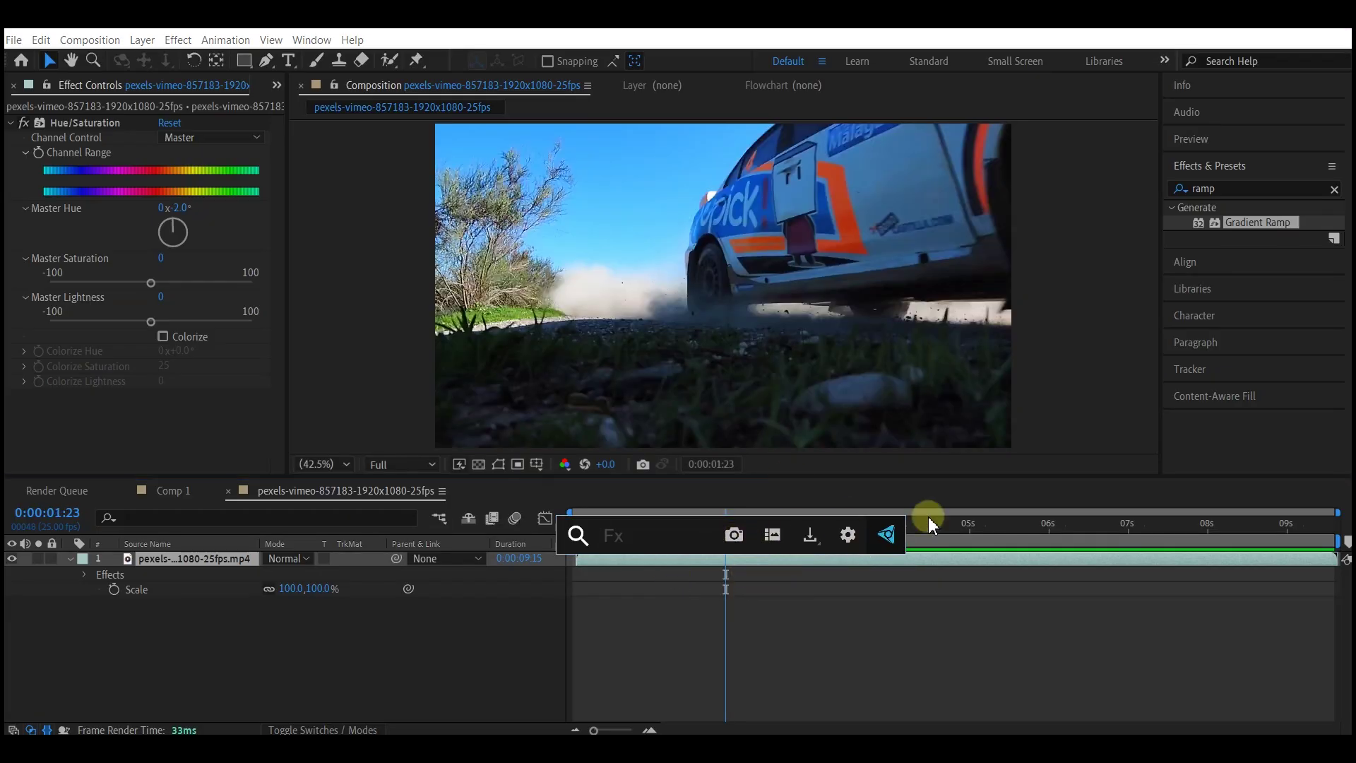
{"action": "left_click", "coordinate": [712, 523]}
{"action": "key", "text": "ctrl+space"}
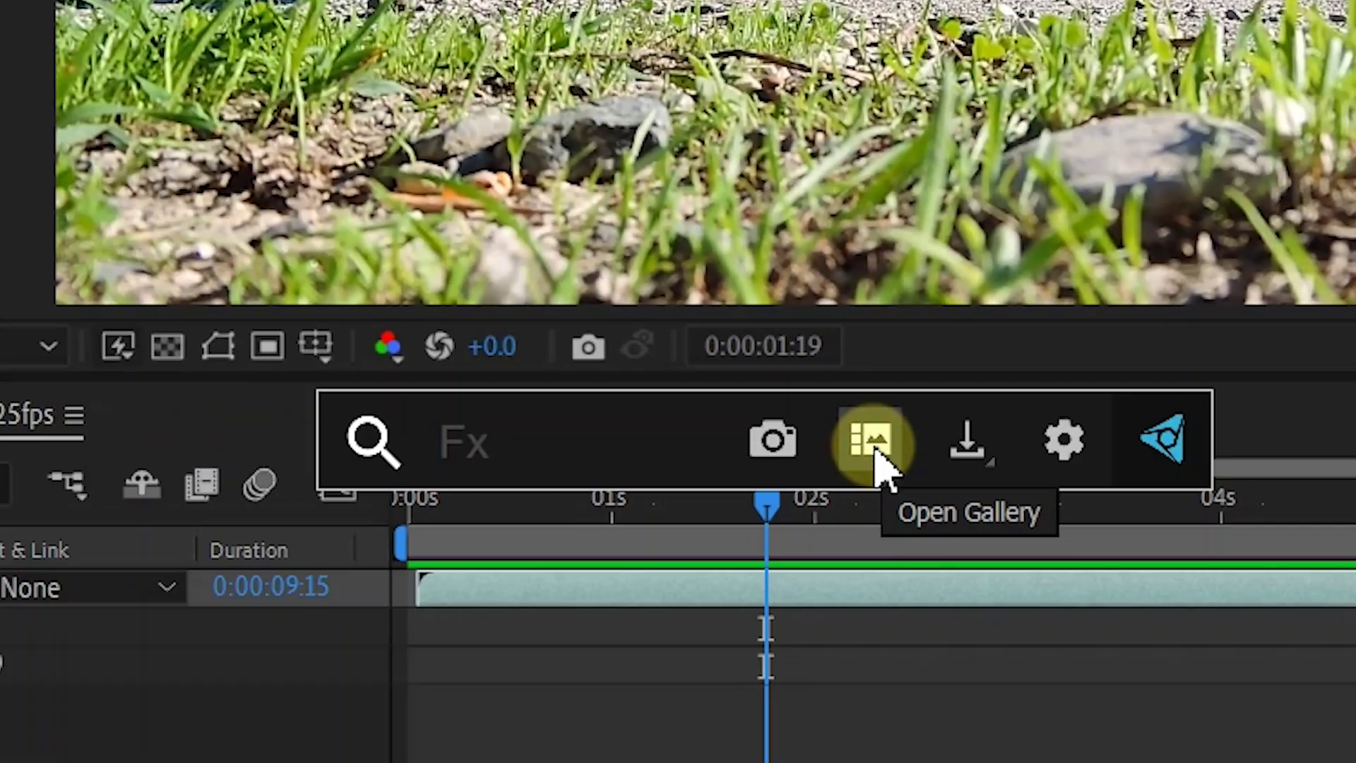
Open the FX Console gallery and preview the first snapshot of the car.
{"action": "left_click", "coordinate": [876, 446]}
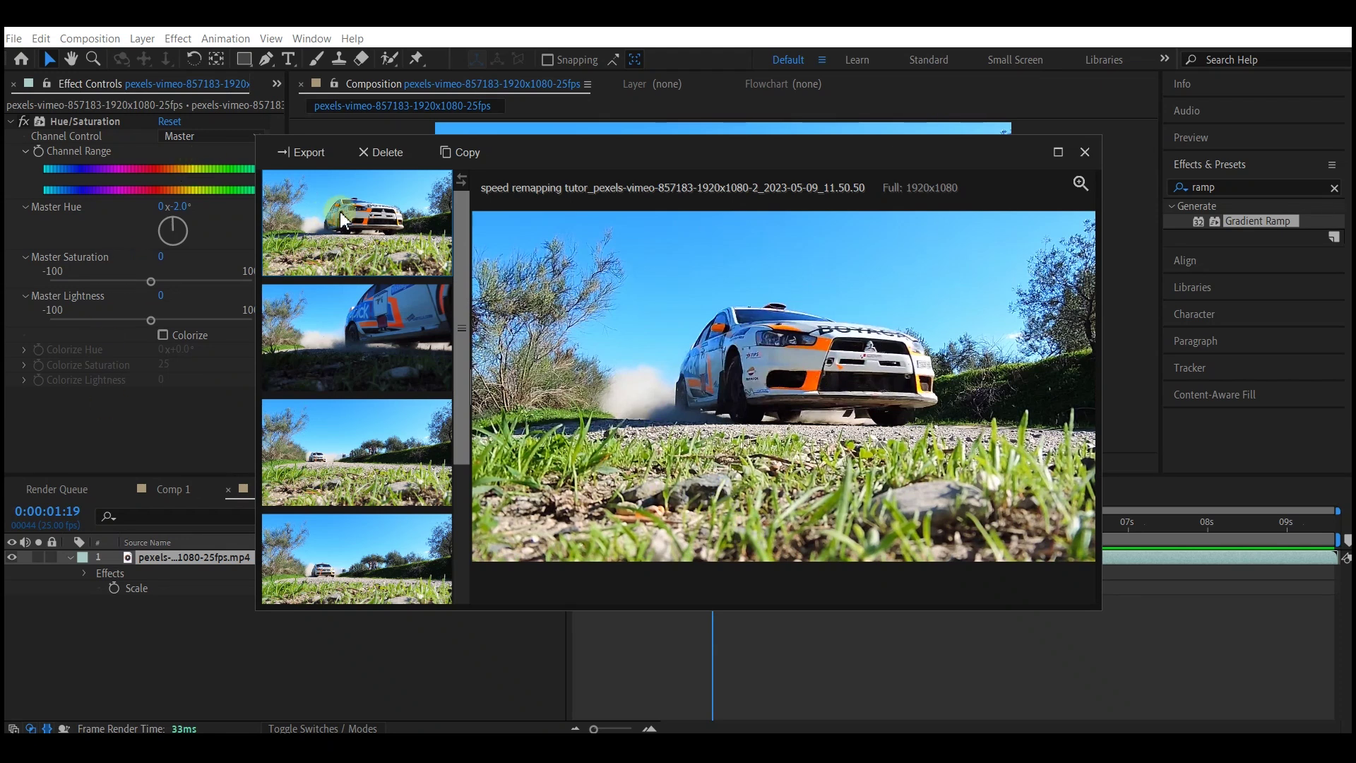
{"action": "left_click", "coordinate": [401, 206]}
{"action": "left_click", "coordinate": [328, 220]}
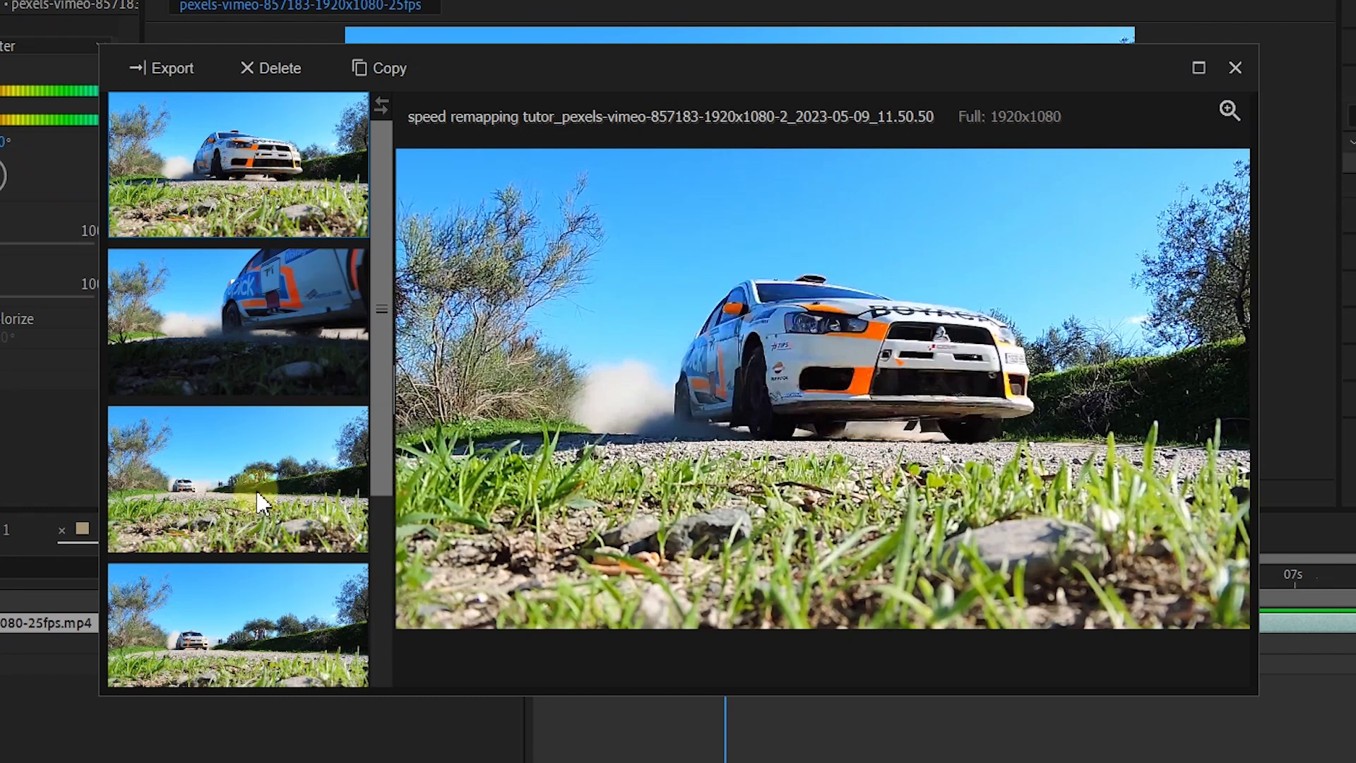
Delete the gallery snapshot dated 2023-05-09_11.49.01.
{"action": "scroll", "coordinate": [283, 459], "scroll_direction": "down", "scroll_amount": 3}
{"action": "left_click", "coordinate": [220, 467]}
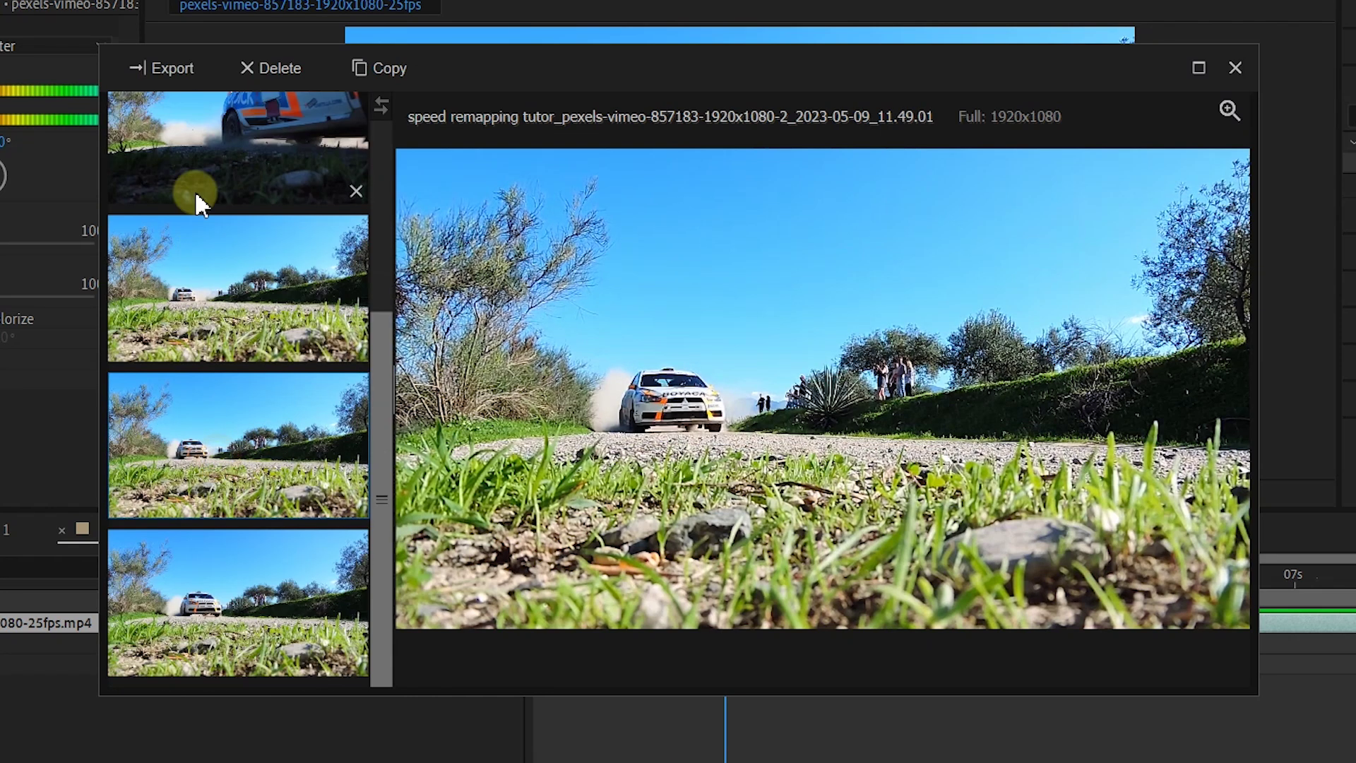
{"action": "left_click", "coordinate": [270, 70]}
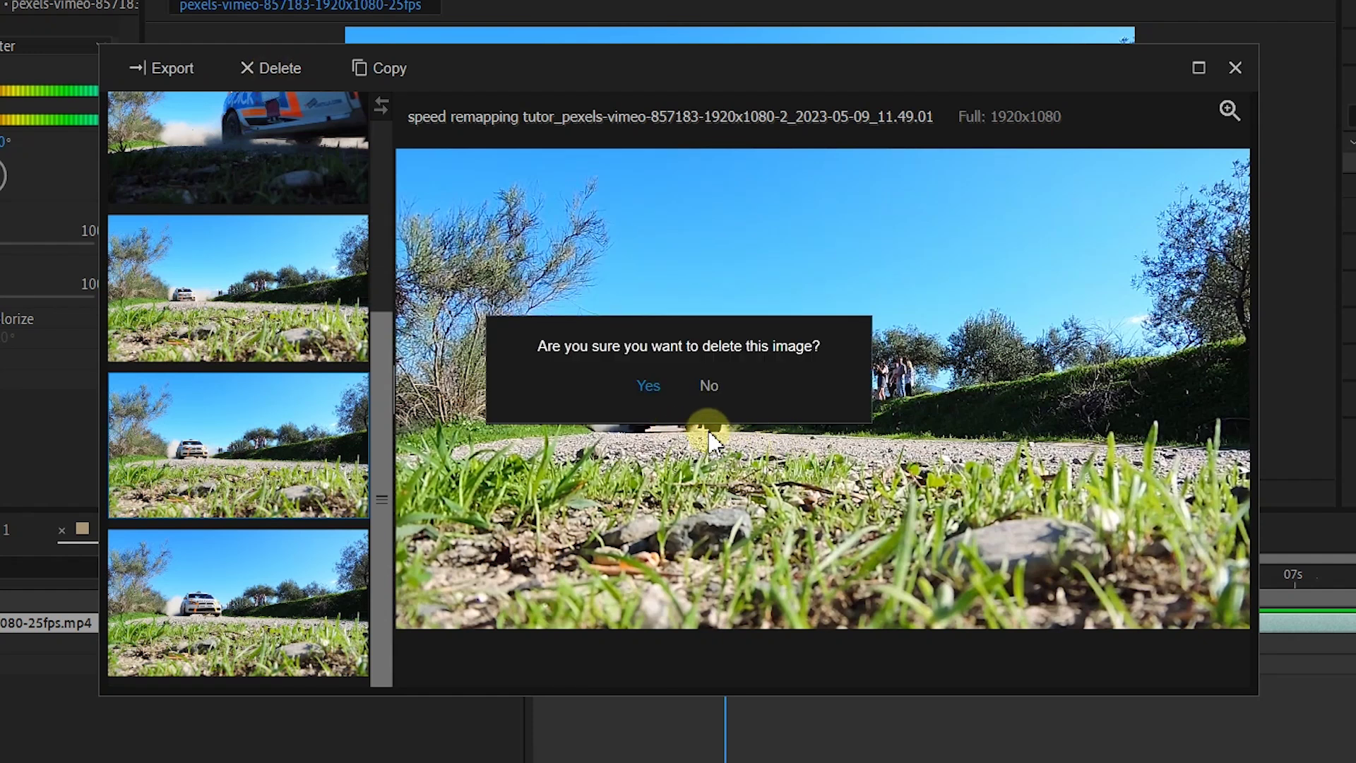
{"action": "left_click", "coordinate": [651, 389]}
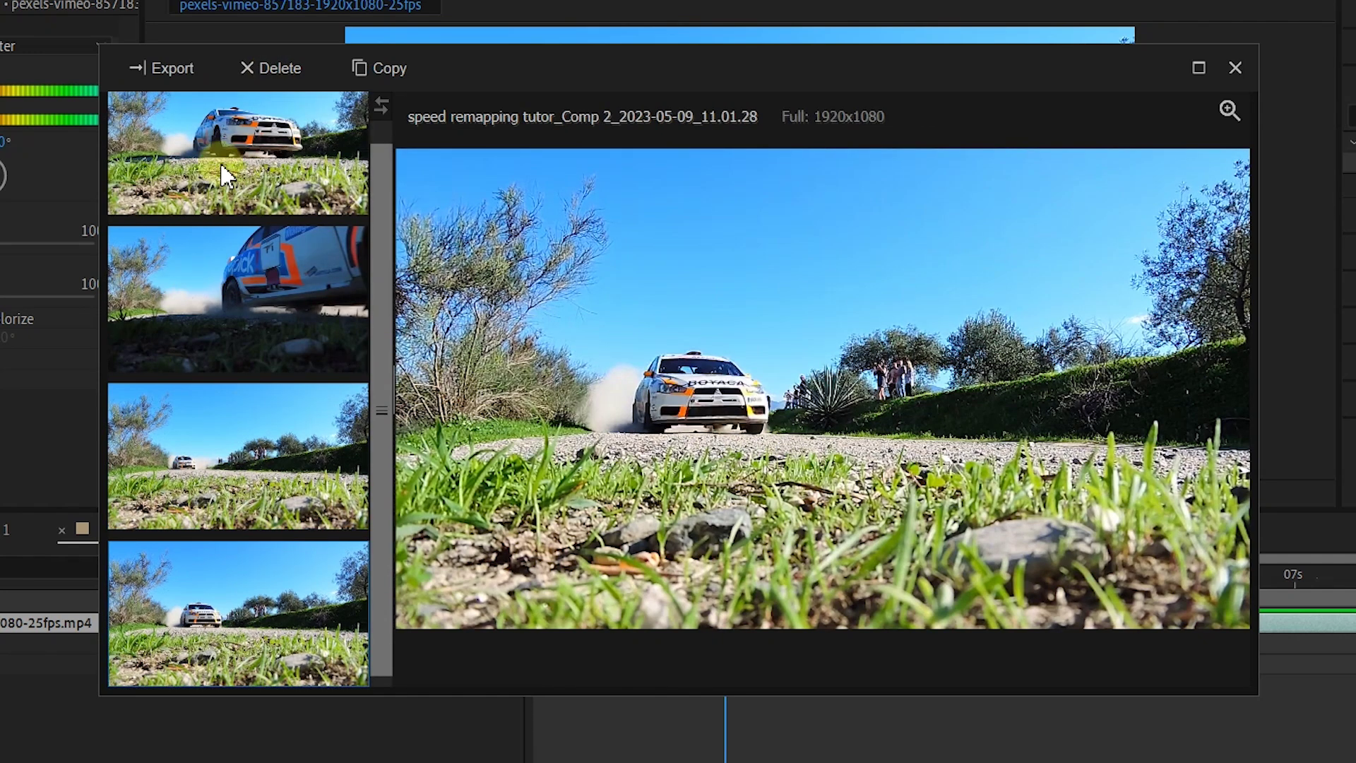
Export the first gallery snapshot, dated 2023-05-09_11.50.50, as a PNG file to the Desktop.
{"action": "left_click", "coordinate": [232, 171]}
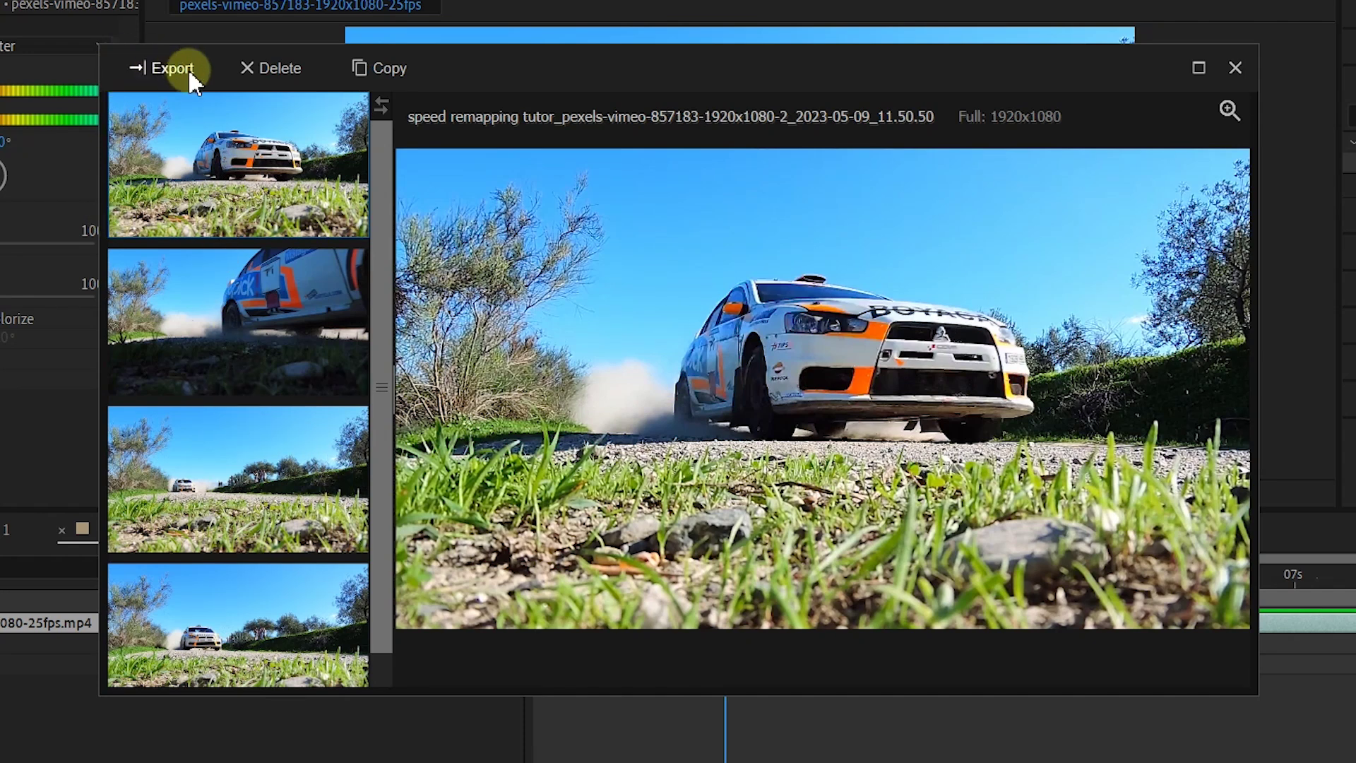
{"action": "left_click", "coordinate": [169, 68]}
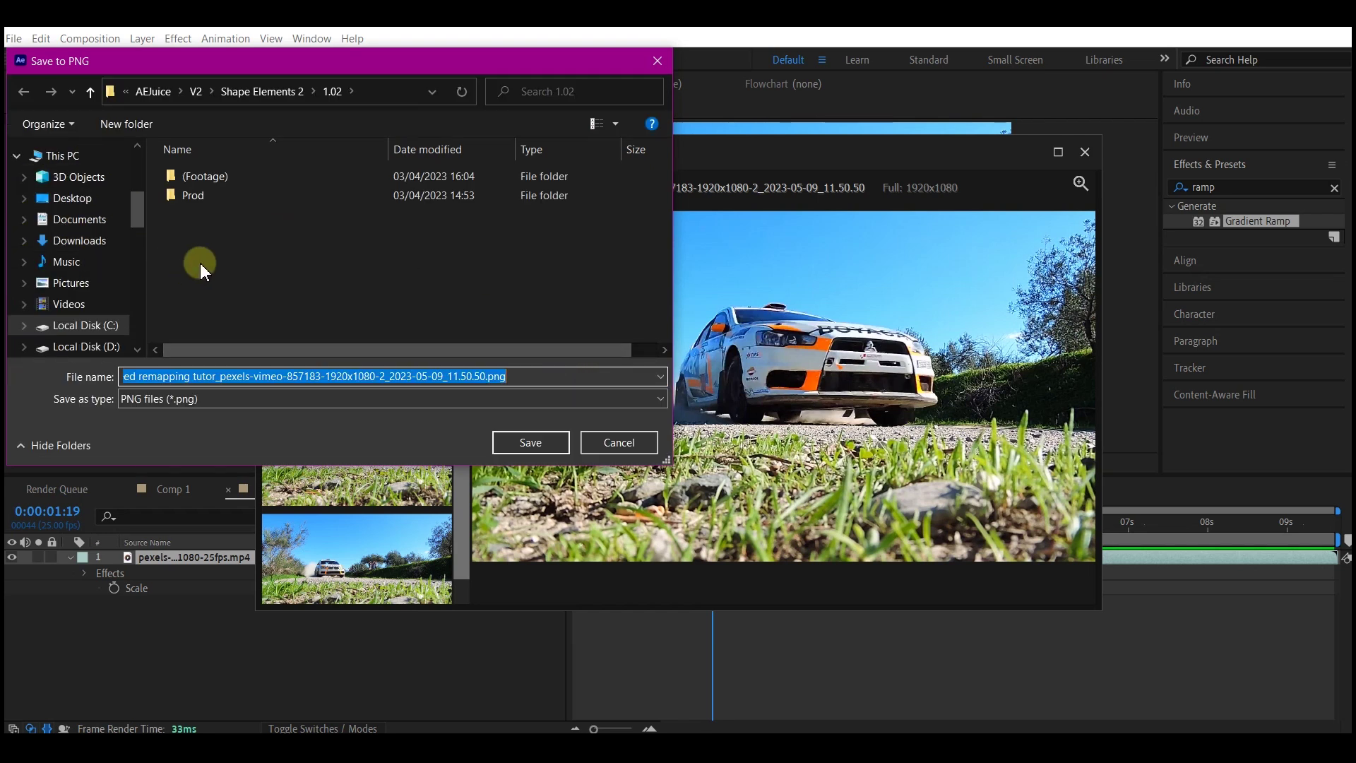
{"action": "left_click", "coordinate": [71, 200]}
{"action": "left_click", "coordinate": [543, 441]}
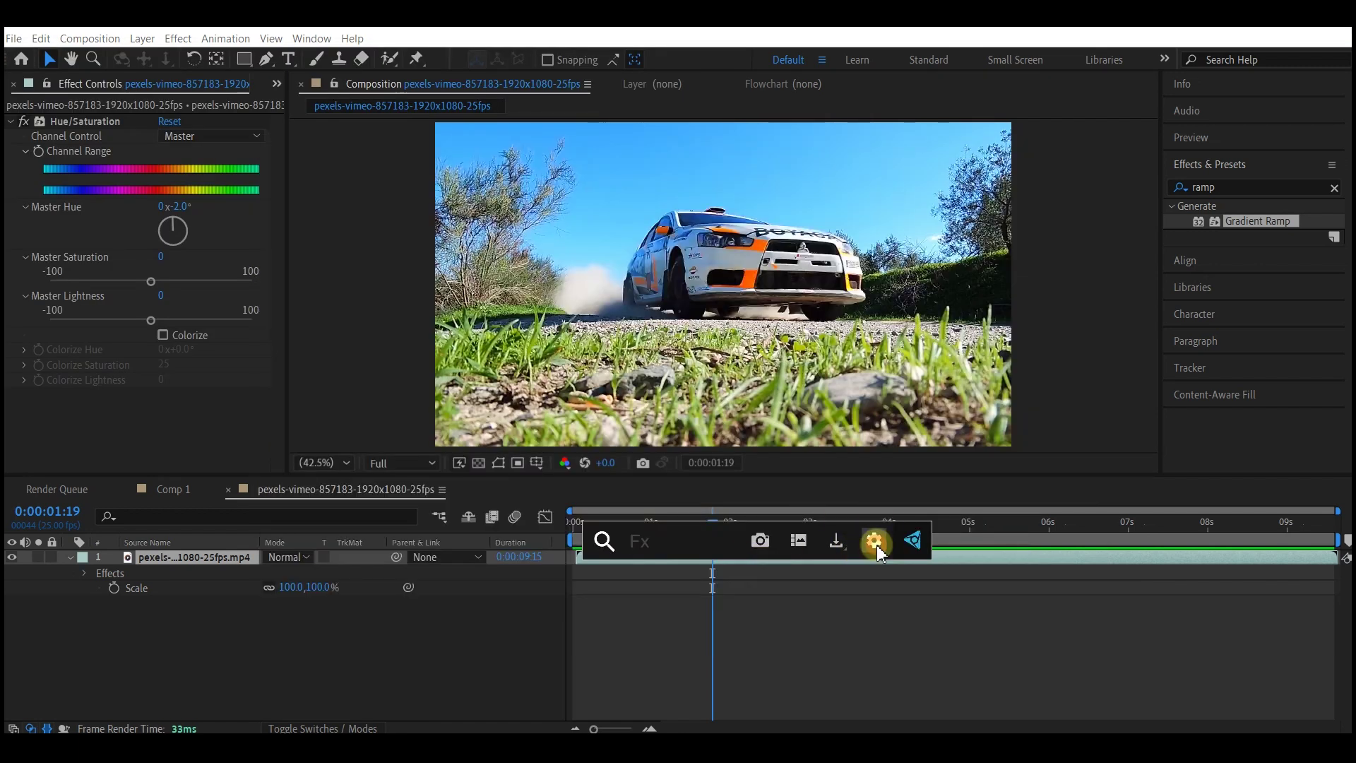
Open the FX Console settings, review the UI Color and Shortcut choices, and accept the settings without changing them.
{"action": "left_click", "coordinate": [876, 544]}
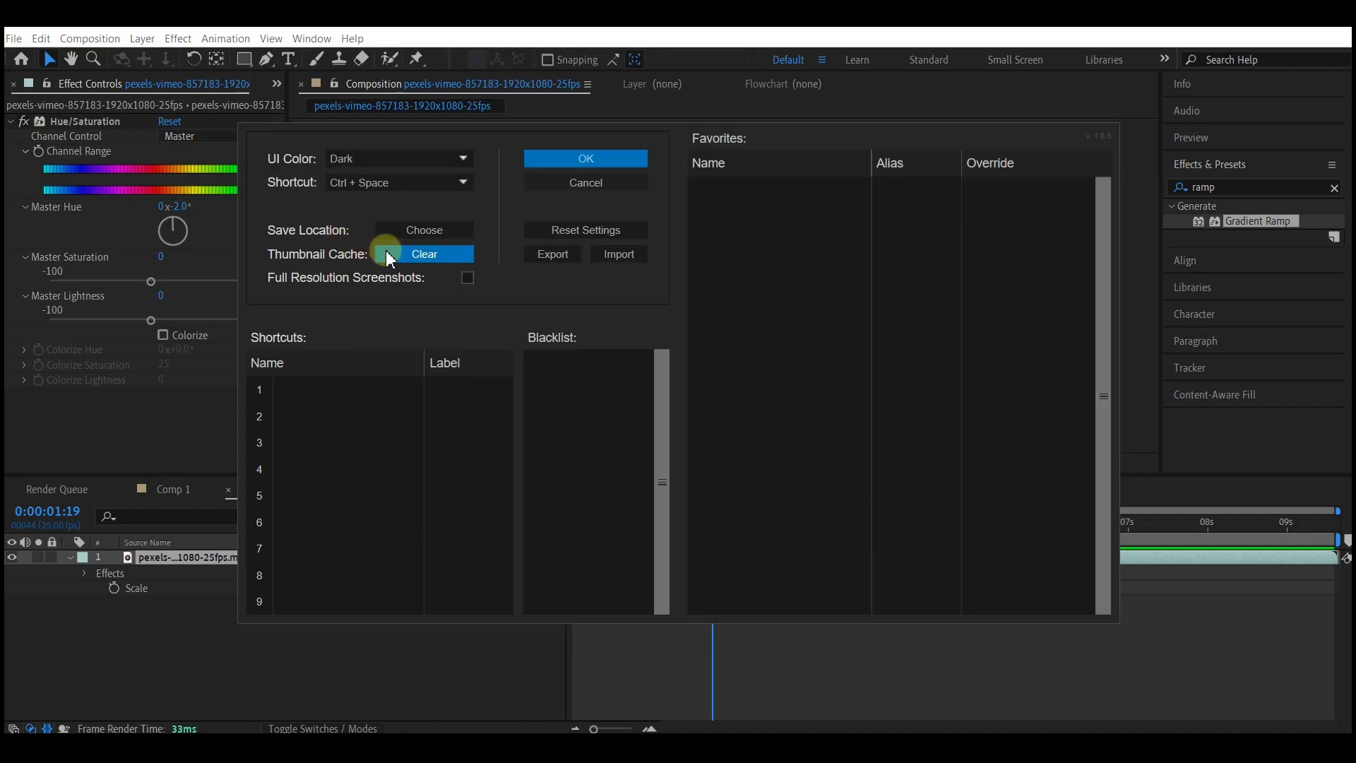
{"action": "left_click", "coordinate": [346, 160]}
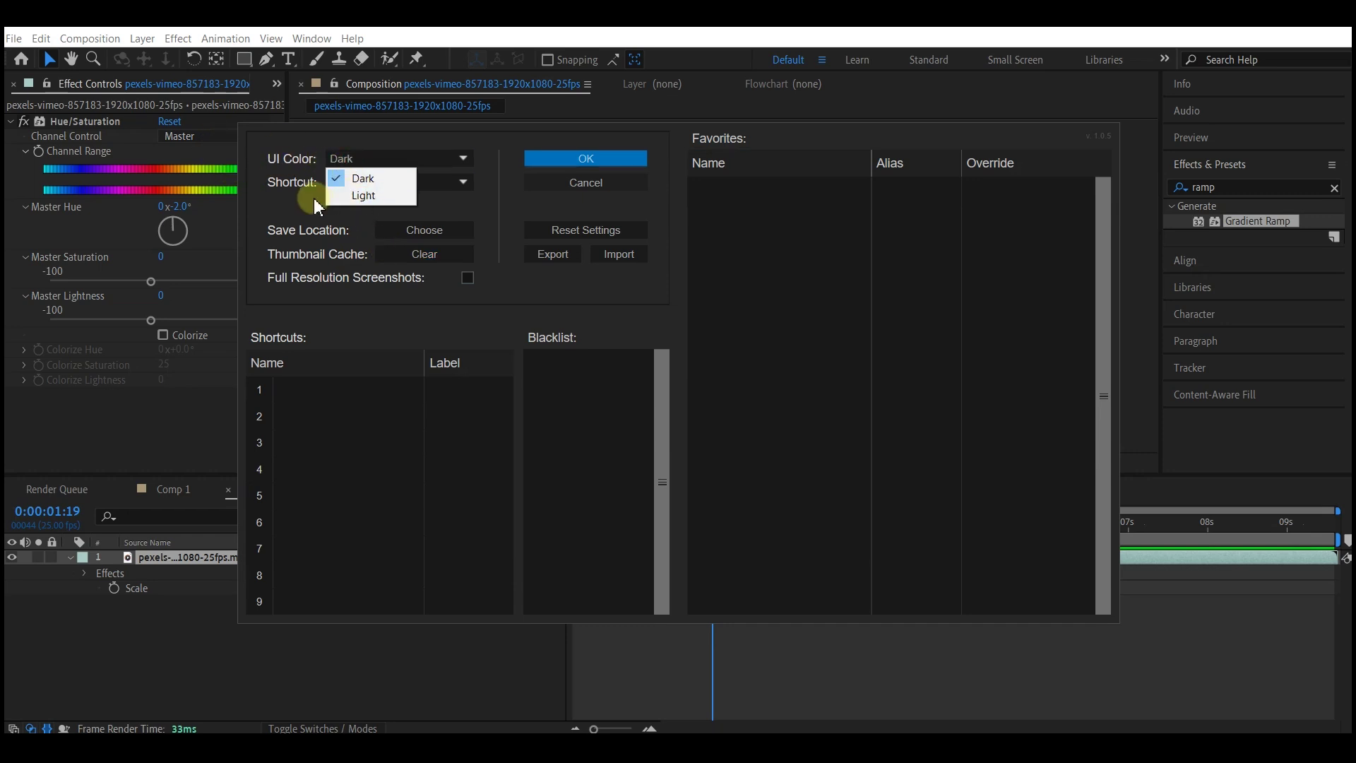
{"action": "left_click", "coordinate": [360, 182]}
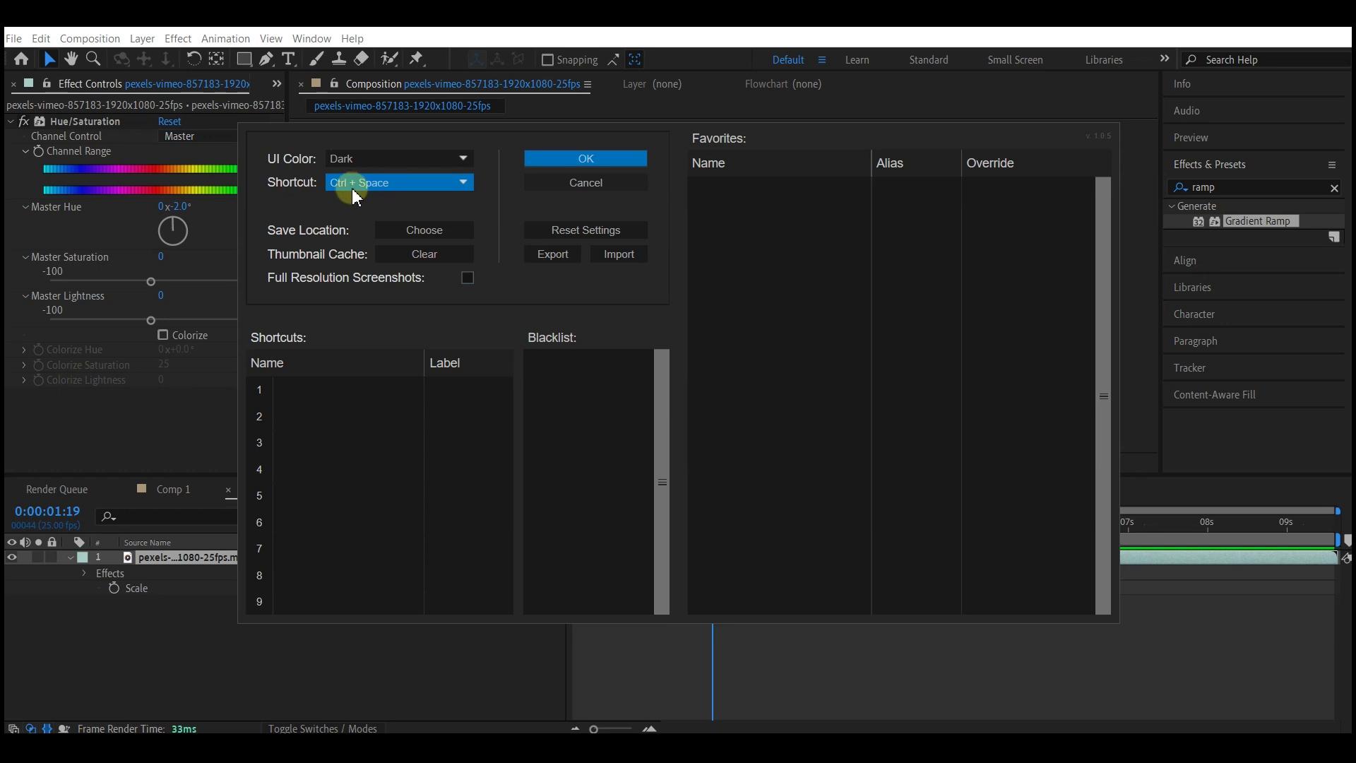
{"action": "left_click", "coordinate": [443, 184]}
{"action": "left_click", "coordinate": [435, 184]}
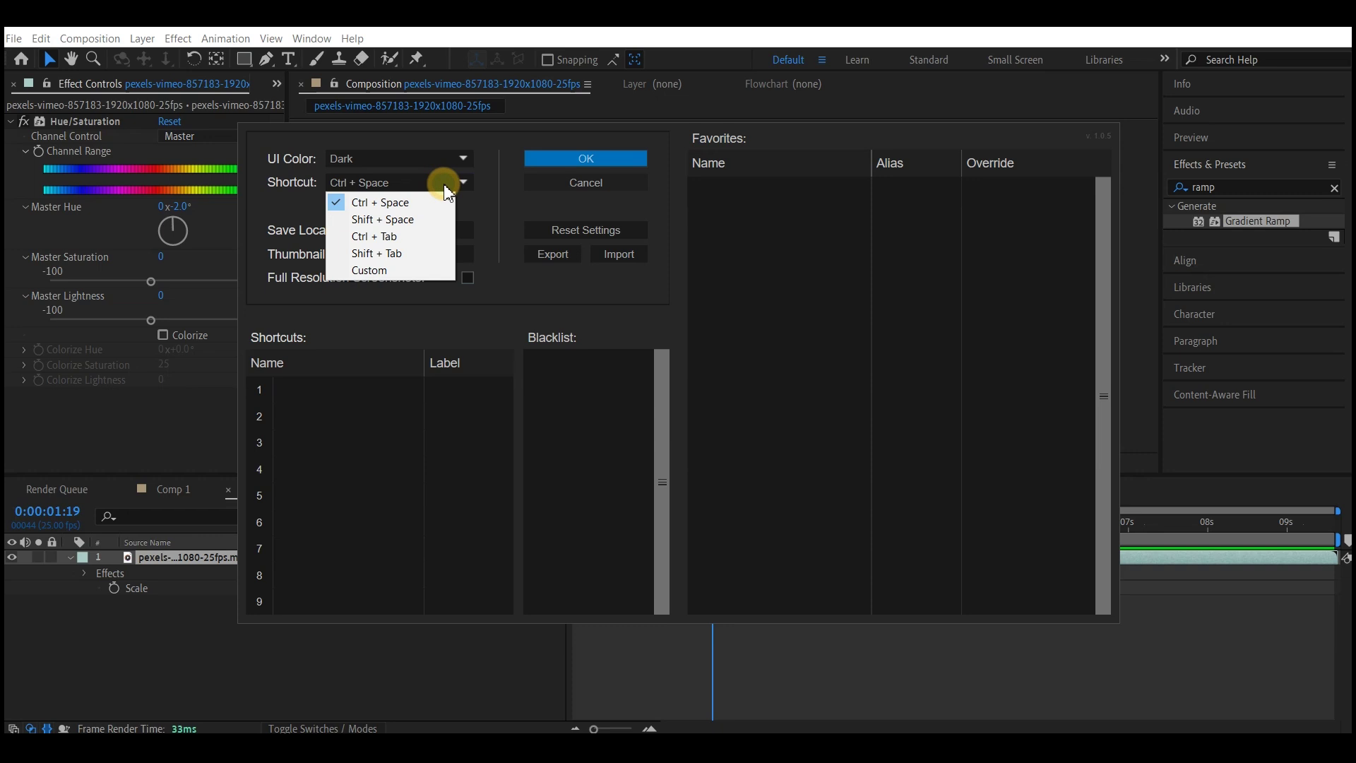
{"action": "left_click", "coordinate": [282, 221]}
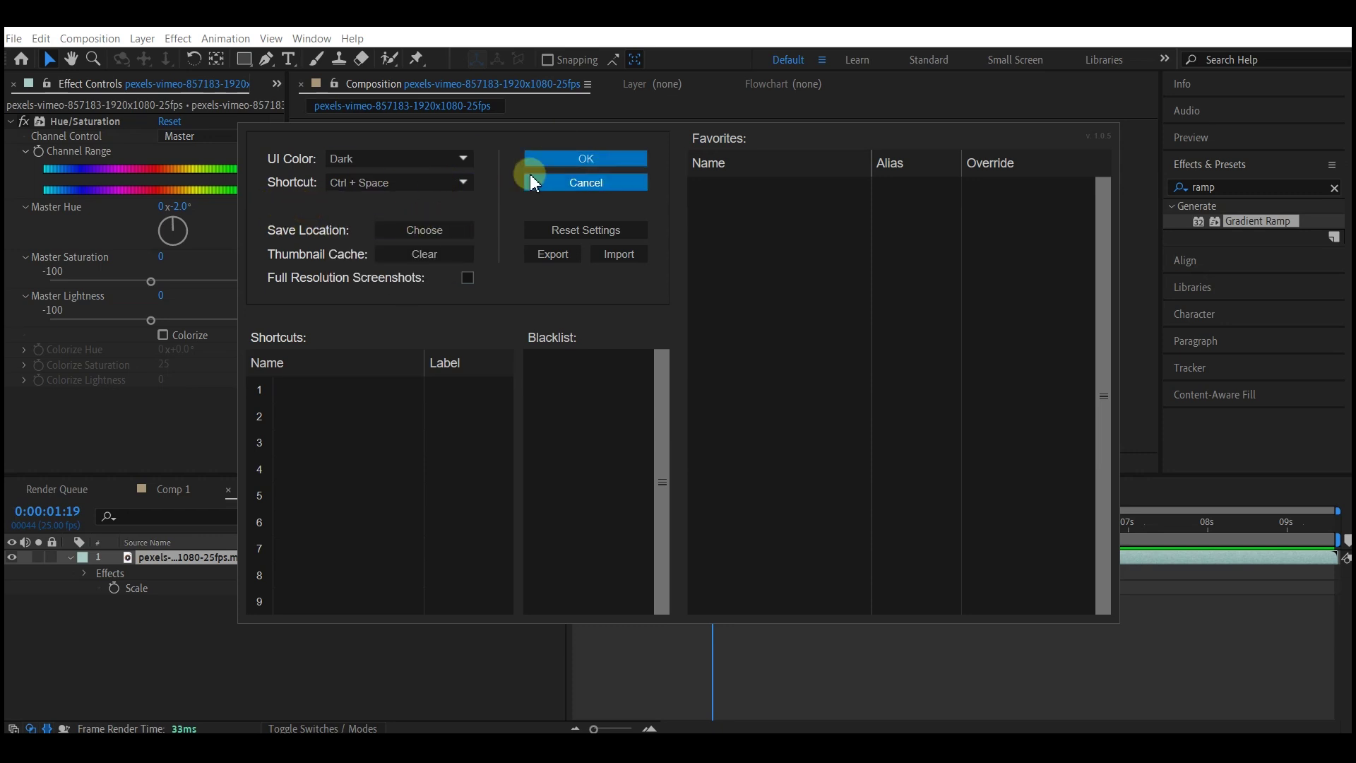
{"action": "left_click", "coordinate": [584, 158]}
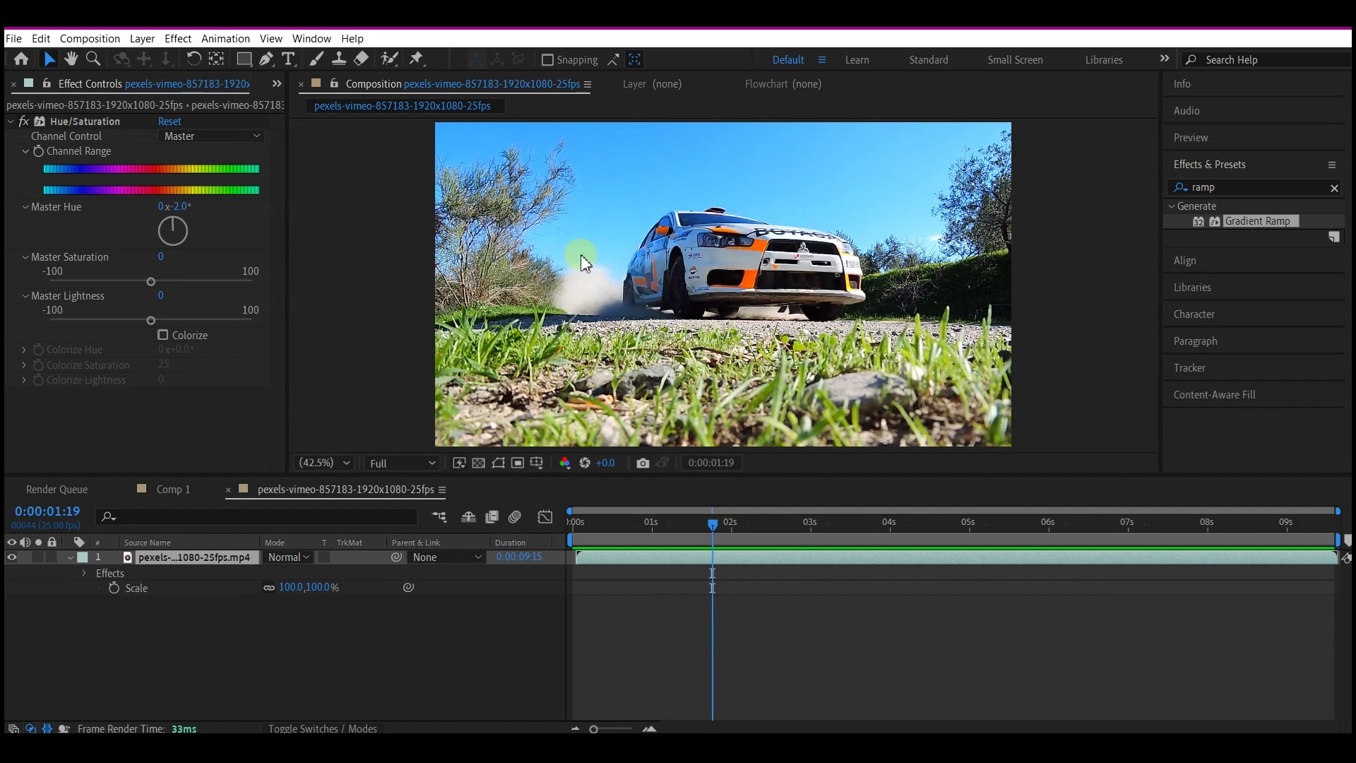